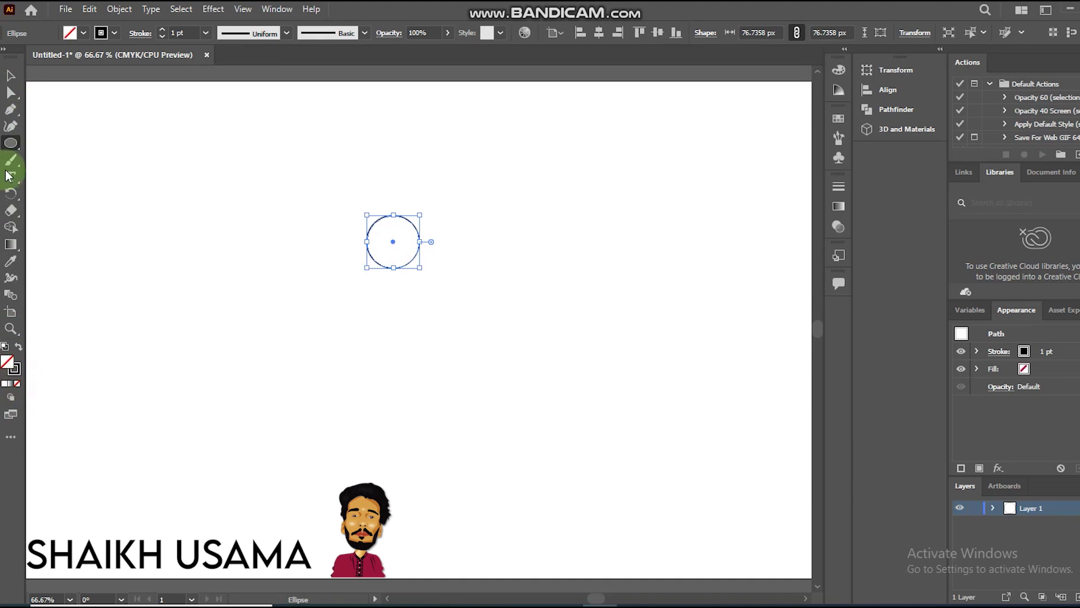
Add two progressively larger circles below the small circle and overlap all three in a centred vertical stack.
left_click_drag(393, 243, 393, 416)
left_click(397, 241)
left_click(411, 261)
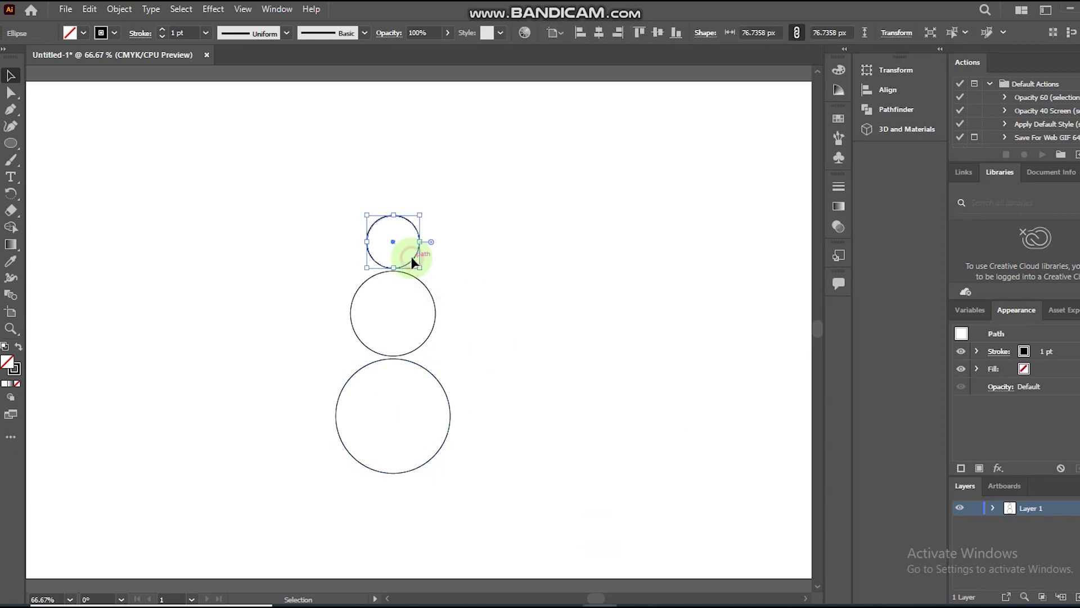
left_click_drag(407, 275, 408, 284)
left_click(437, 385)
left_click_drag(437, 384, 435, 328)
left_click_drag(294, 208, 535, 458)
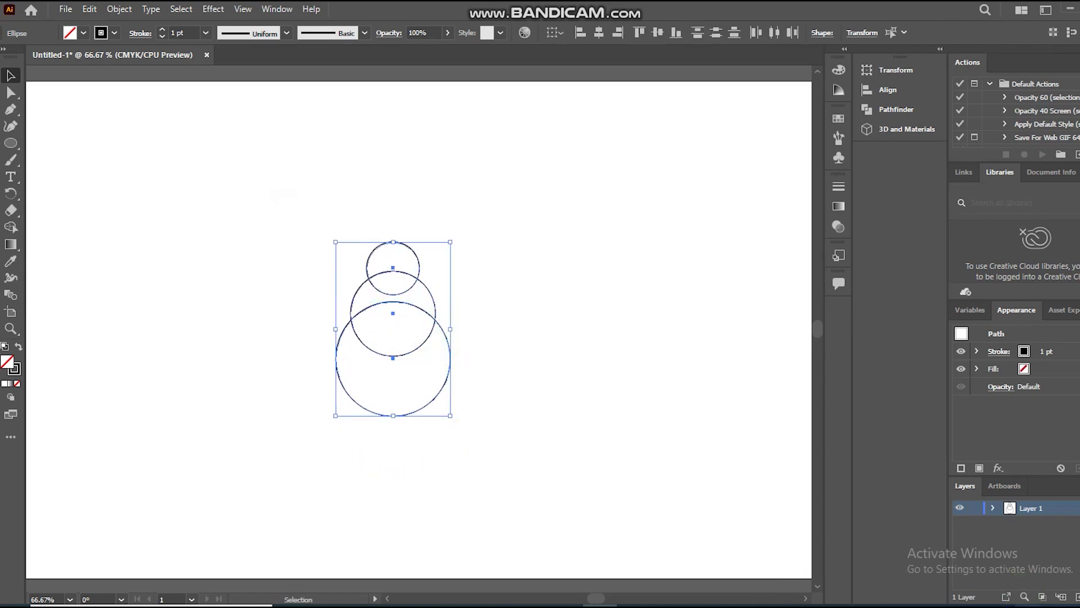
left_click(460, 344)
left_click(445, 342)
left_click_drag(445, 344, 445, 356)
Merge the three overlapping circles into one canopy outline with Shape Builder and move it higher on the artboard.
left_click_drag(466, 414, 466, 416)
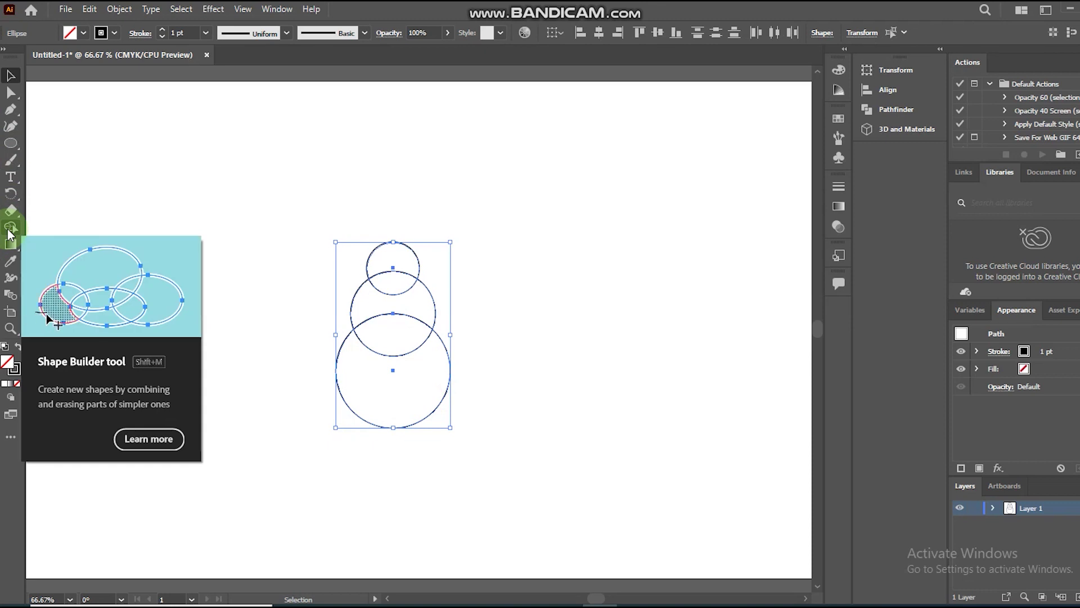
left_click(9, 229)
left_click_drag(399, 270, 386, 391)
left_click(10, 78)
left_click(425, 275)
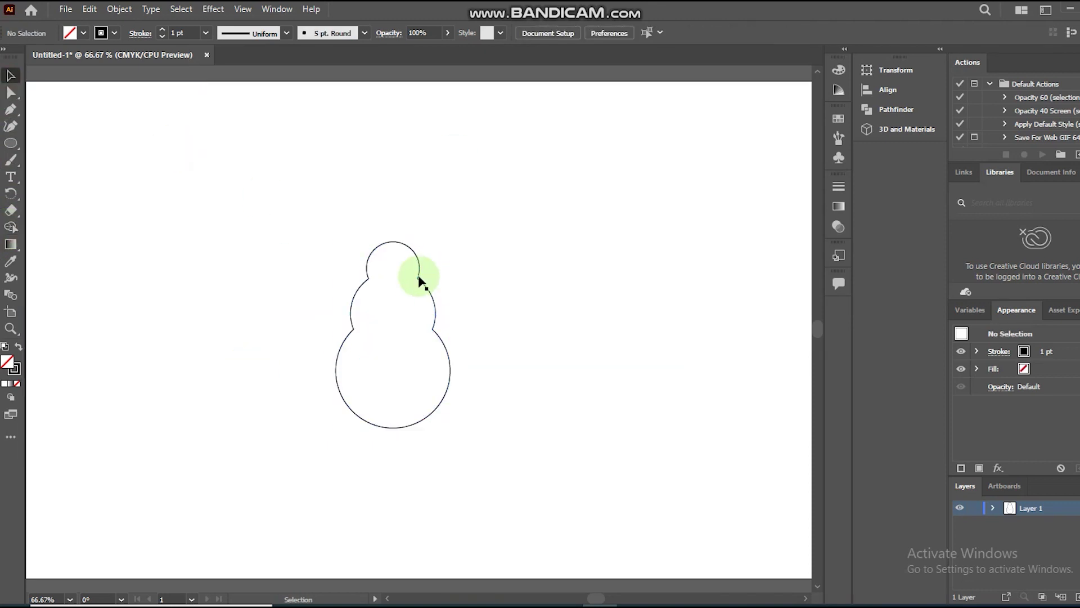
left_click_drag(418, 275, 435, 183)
left_click(743, 462)
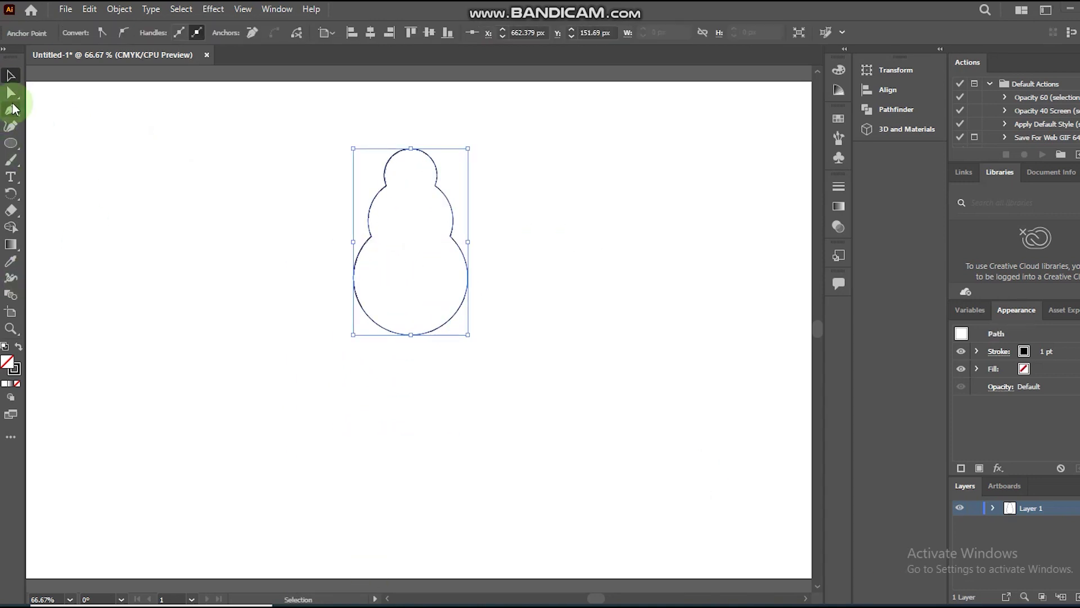
Round the canopy outline's inward corners, about 44 px on the upper pair and about 68 px on the lower pair.
left_click(13, 95)
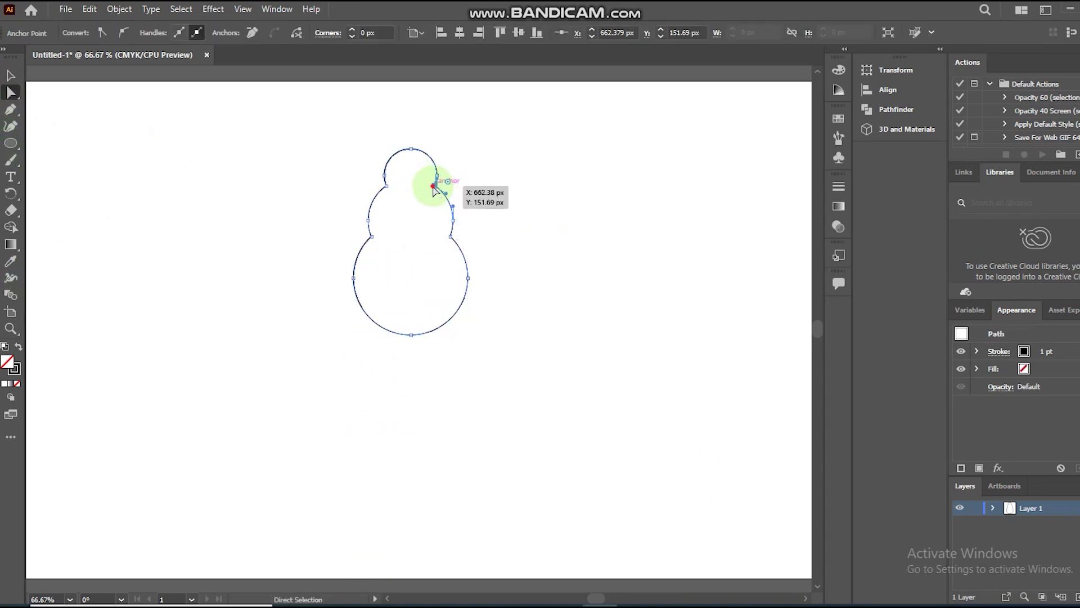
left_click_drag(448, 181, 460, 174)
left_click_drag(389, 191, 338, 170)
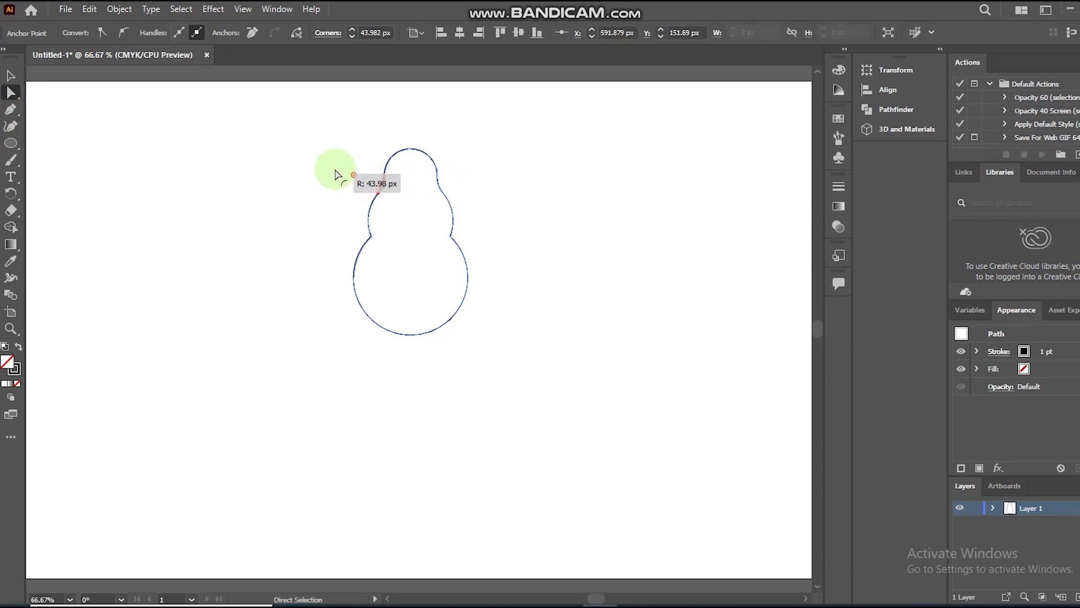
left_click(450, 238)
left_click_drag(464, 238, 510, 225)
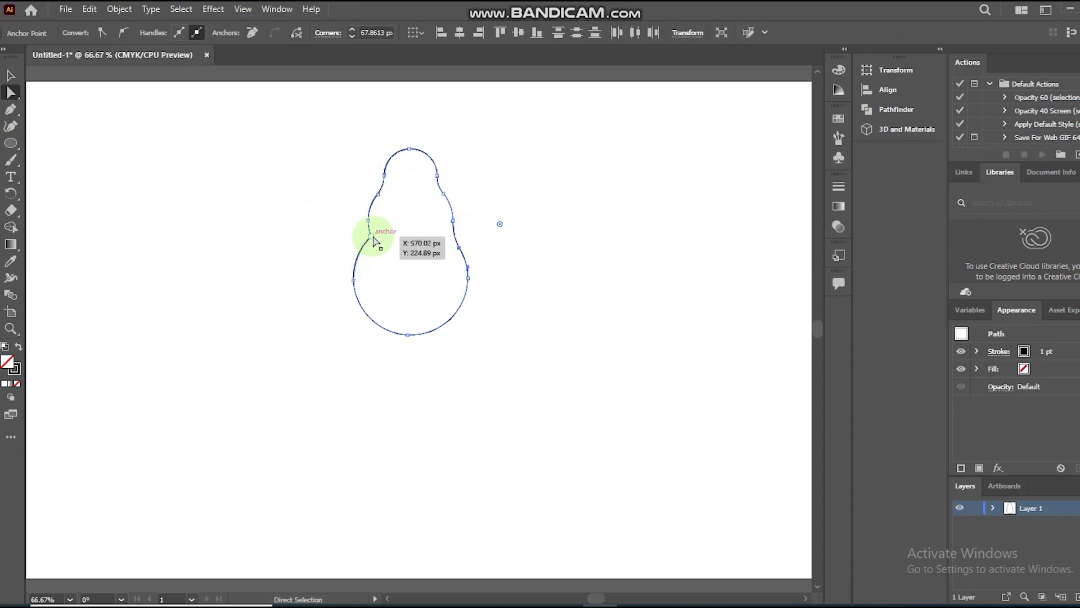
left_click(371, 237)
left_click_drag(362, 236, 321, 224)
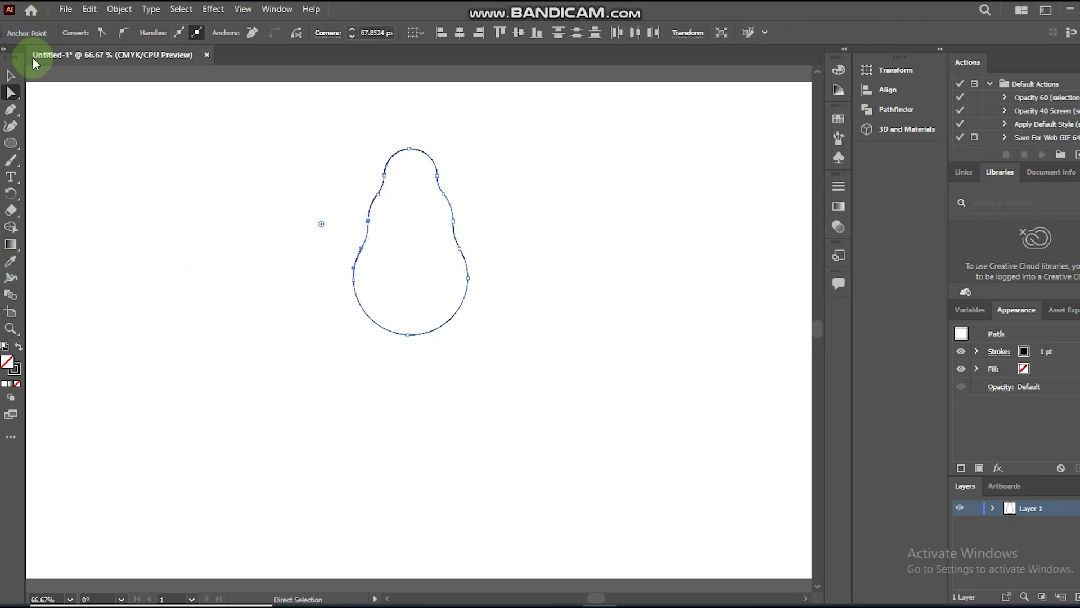
key("v")
left_click(291, 229)
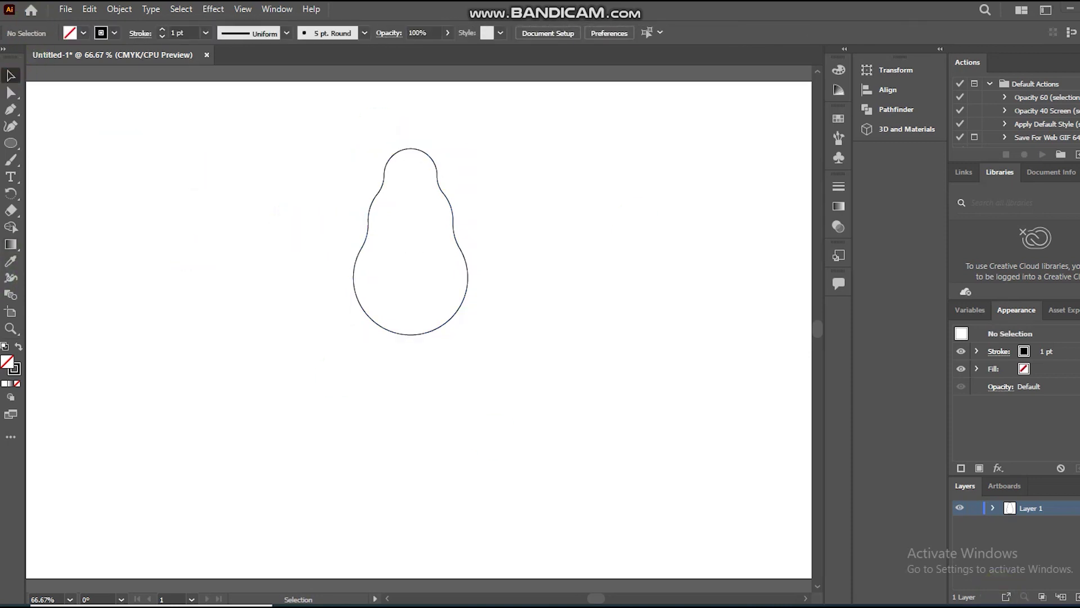
Draw a triangle, shape it into a tall narrow trunk and place it to the right below the canopy.
left_click_drag(10, 143, 73, 196)
left_click_drag(174, 193, 269, 376)
key("v")
left_click_drag(270, 366, 265, 176)
left_click_drag(293, 292, 282, 361)
left_click_drag(303, 431, 553, 418)
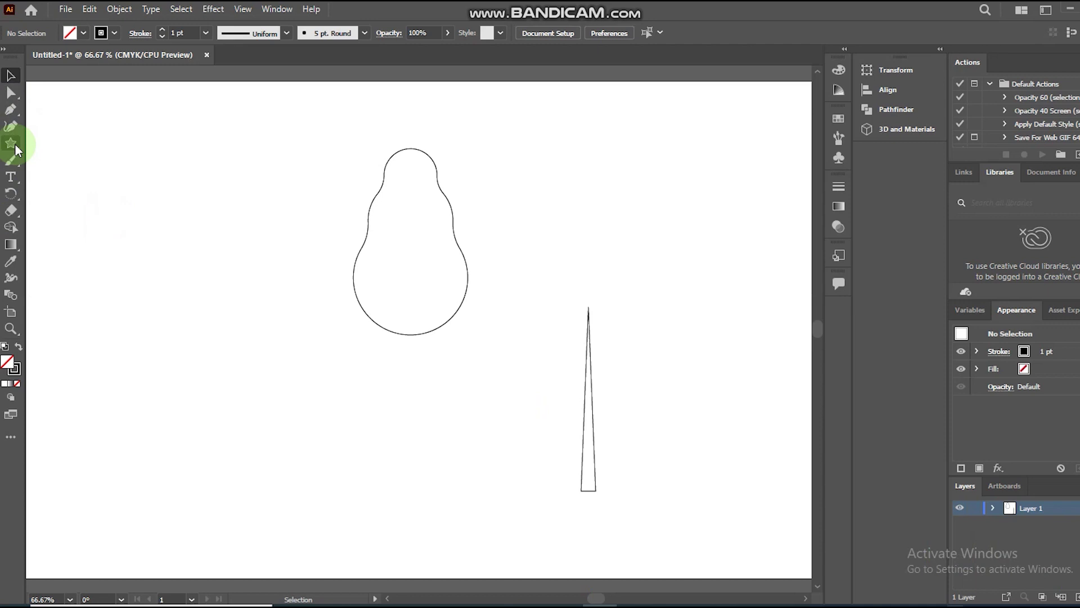
Draw a smaller narrow triangle, rotate it up to the right and place its base on the trunk as a branch.
left_click(8, 145)
left_click_drag(165, 273, 164, 359)
key("v")
left_click_drag(180, 307, 544, 322)
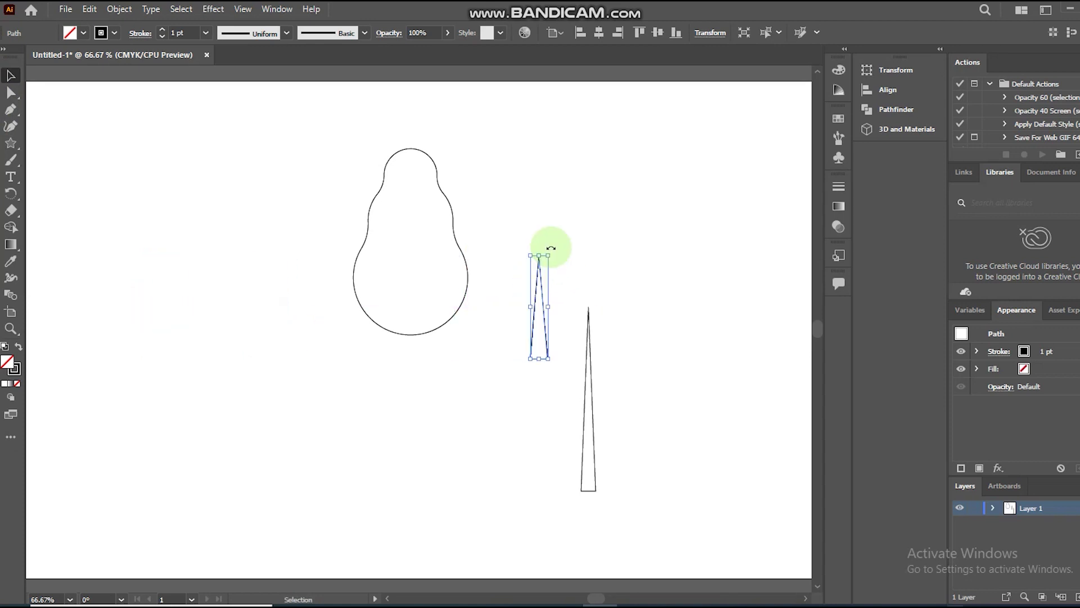
left_click_drag(552, 247, 560, 289)
left_click_drag(548, 306, 612, 350)
Adjust the branch's base and lower-edge anchor points so its base fits within the trunk.
left_click(10, 328)
left_click_drag(553, 313, 639, 406)
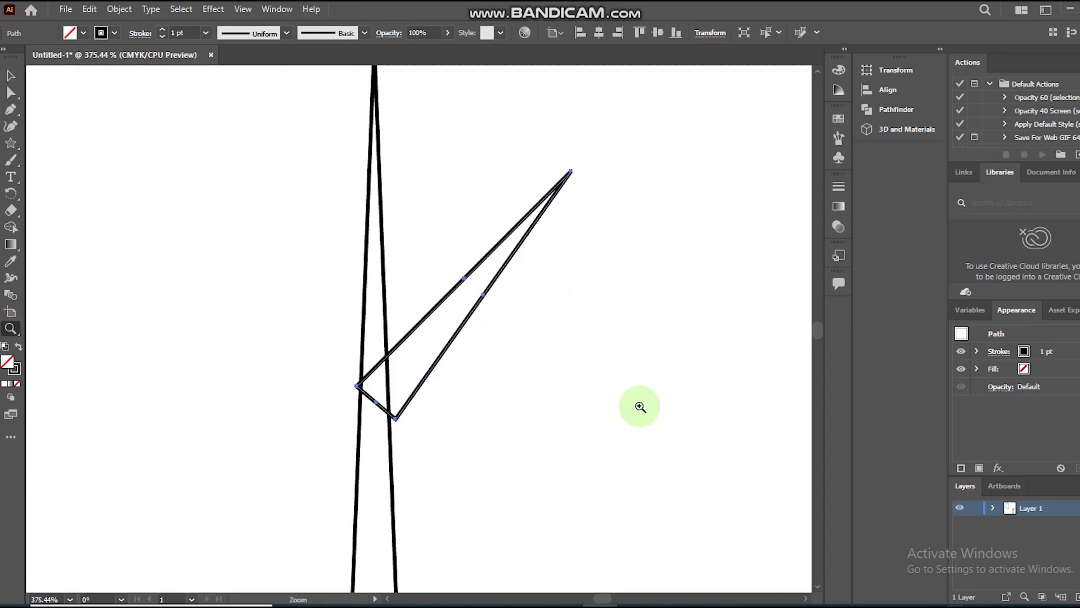
left_click(11, 91)
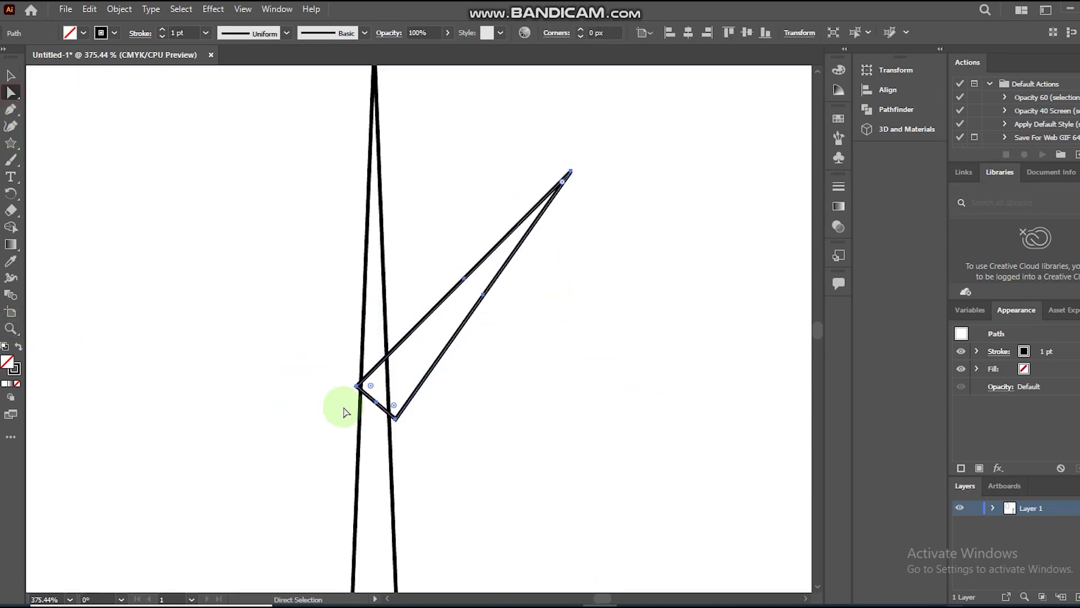
left_click_drag(357, 386, 368, 389)
left_click(404, 423)
mouse_move(395, 429)
left_mouse_down()
mouse_move(378, 416)
mouse_move(377, 431)
left_mouse_up()
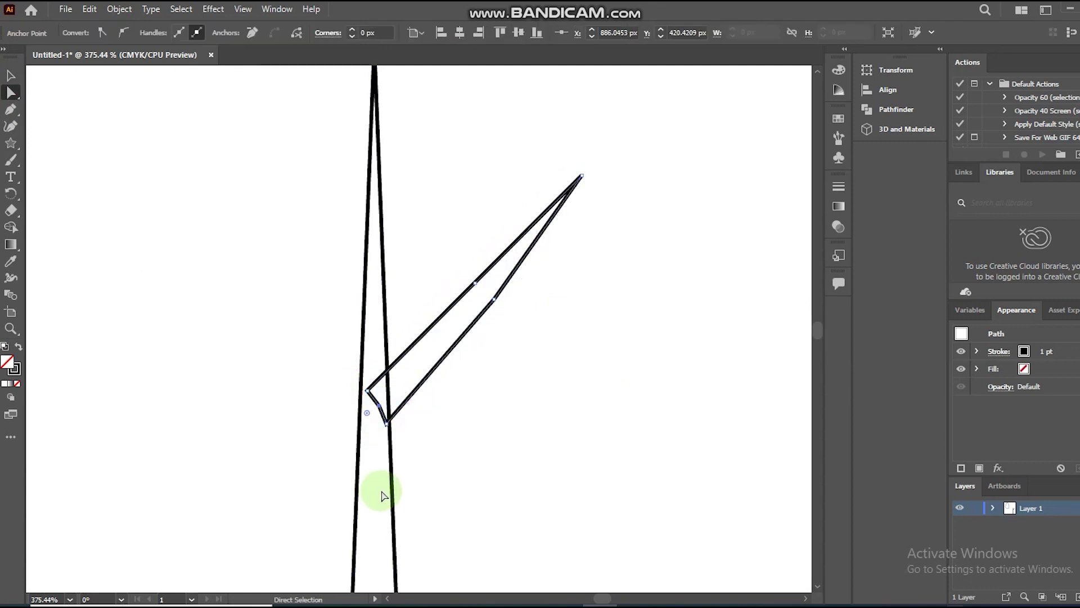
left_click_drag(491, 300, 486, 299)
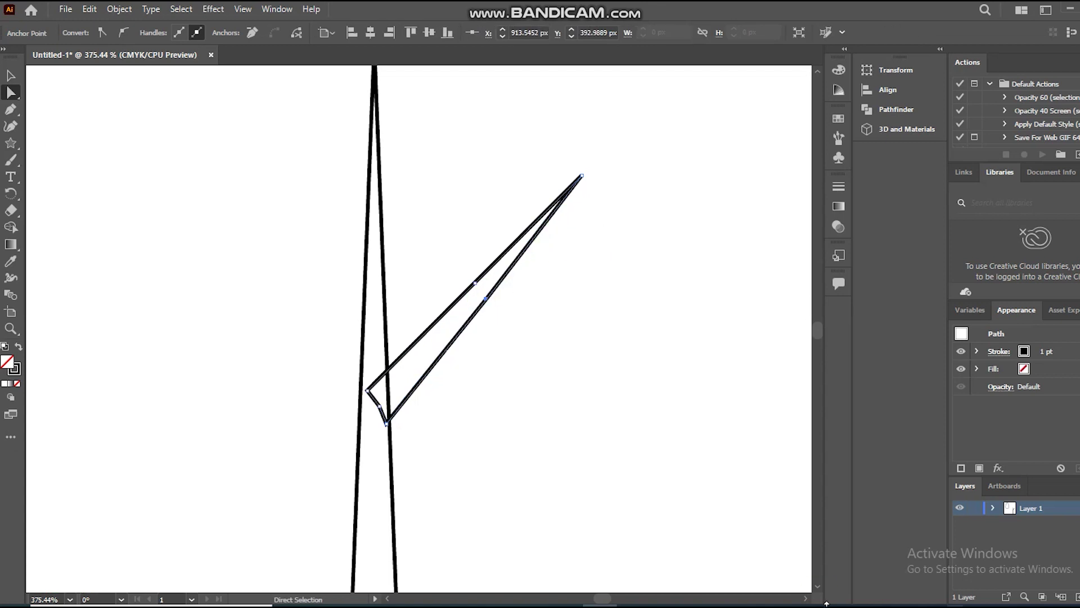
Make a mirrored copy of the branch and place it lower on the trunk's left side.
key("v")
right_click(515, 259)
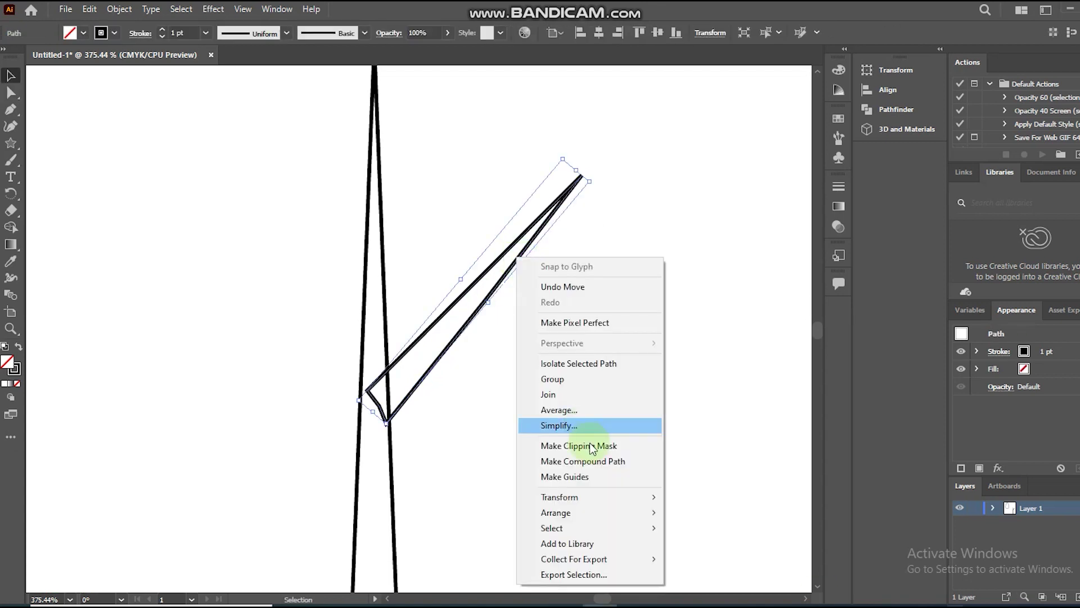
mouse_move(658, 498)
left_click(700, 547)
left_click(731, 424)
left_click_drag(516, 368, 322, 508)
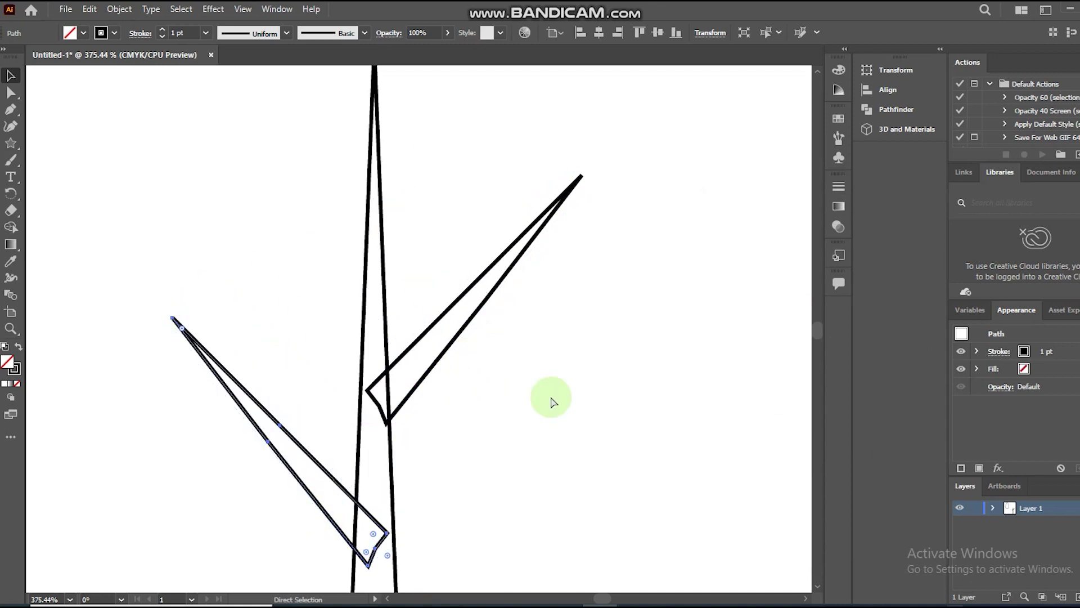
Duplicate the right branch and place the copy lower on the trunk's right side.
key("ctrl+minus")
key("ctrl+minus")
key("ctrl+minus")
key("ctrl+minus")
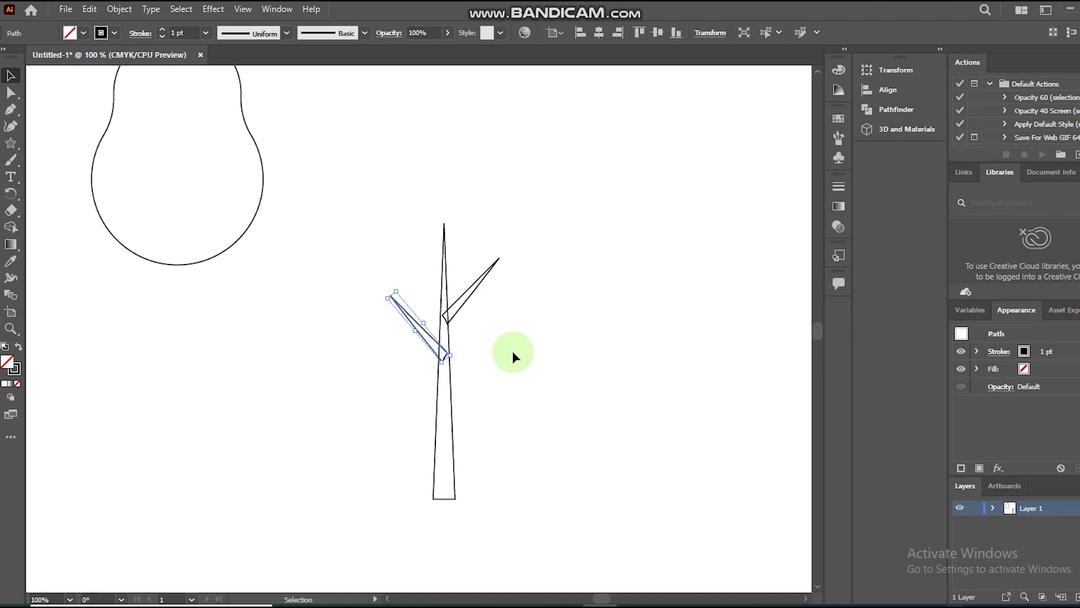
right_click(442, 350)
left_click(480, 288)
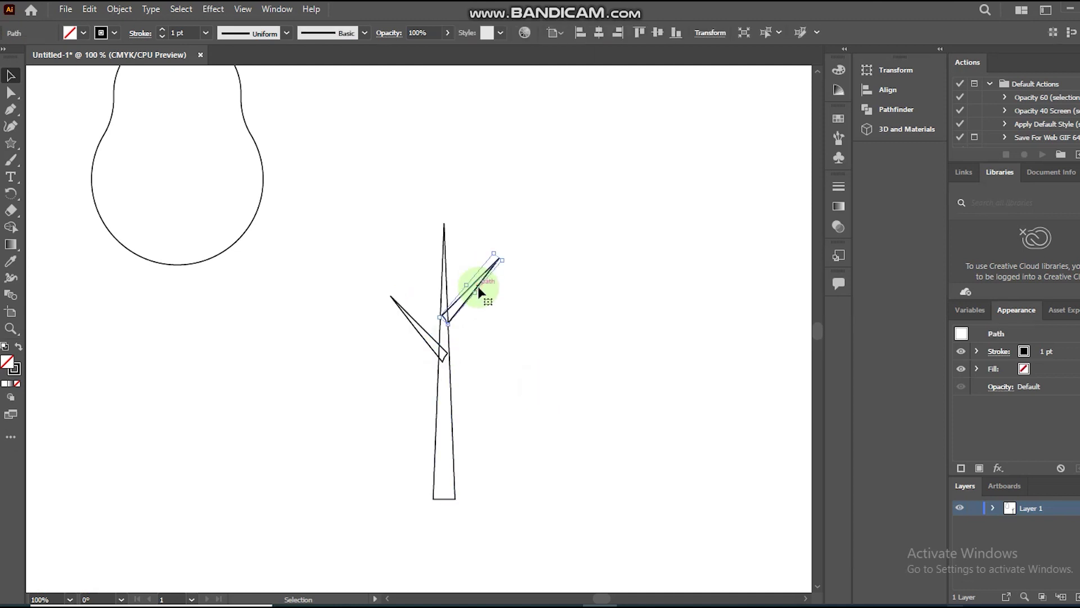
left_click_drag(479, 288, 482, 363)
left_click(64, 270)
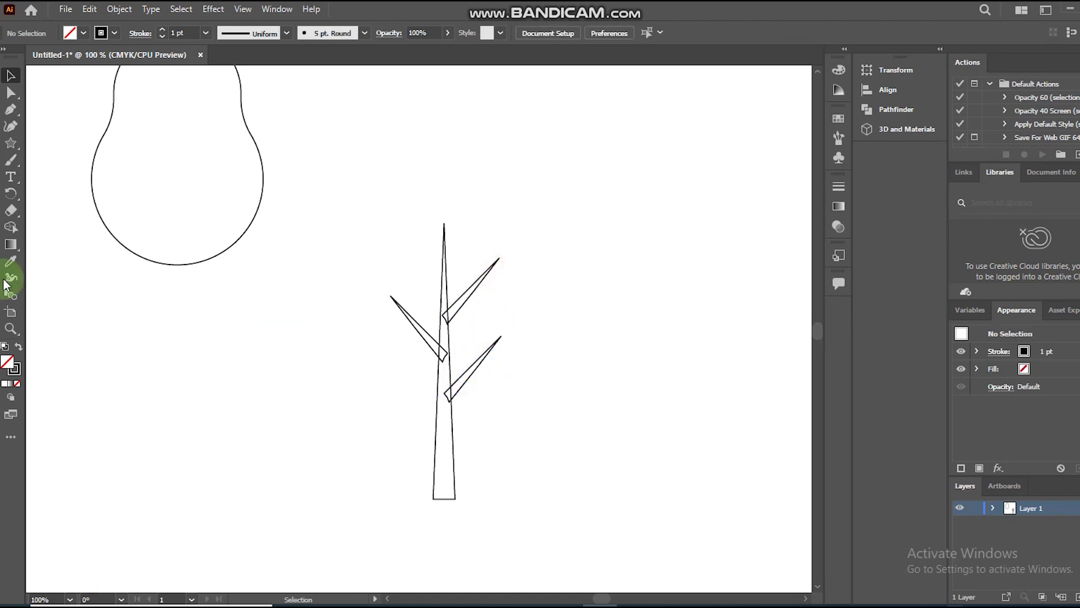
Shorten the upper right branch by moving its tip and lower-edge anchor points inward.
left_click(10, 328)
left_click_drag(415, 238, 536, 339)
left_click(10, 92)
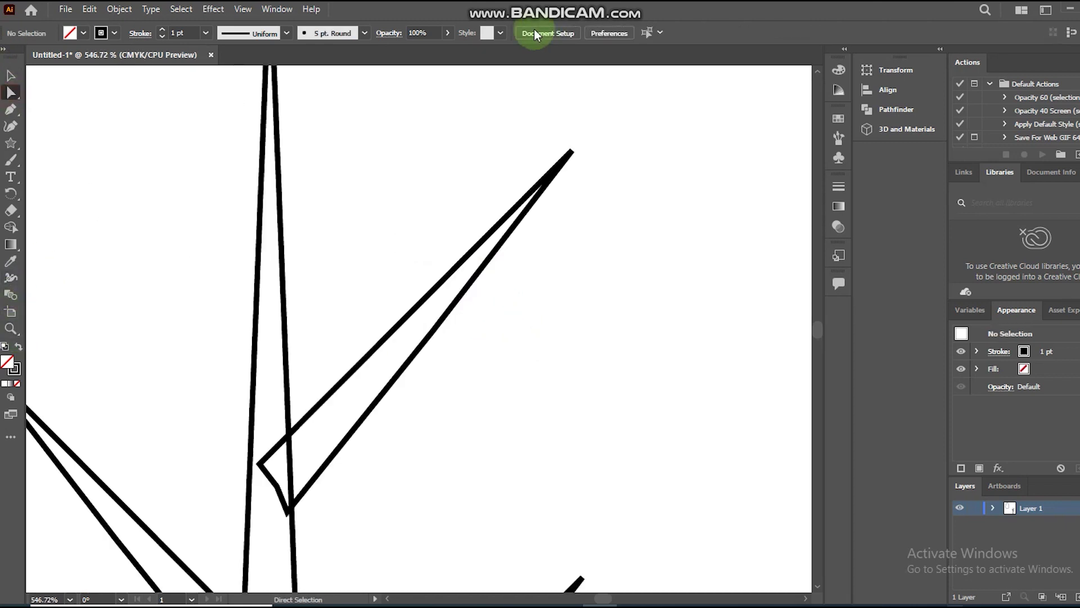
left_click_drag(571, 152, 472, 260)
left_click_drag(432, 332, 458, 248)
left_click(10, 75)
key("ctrl+0")
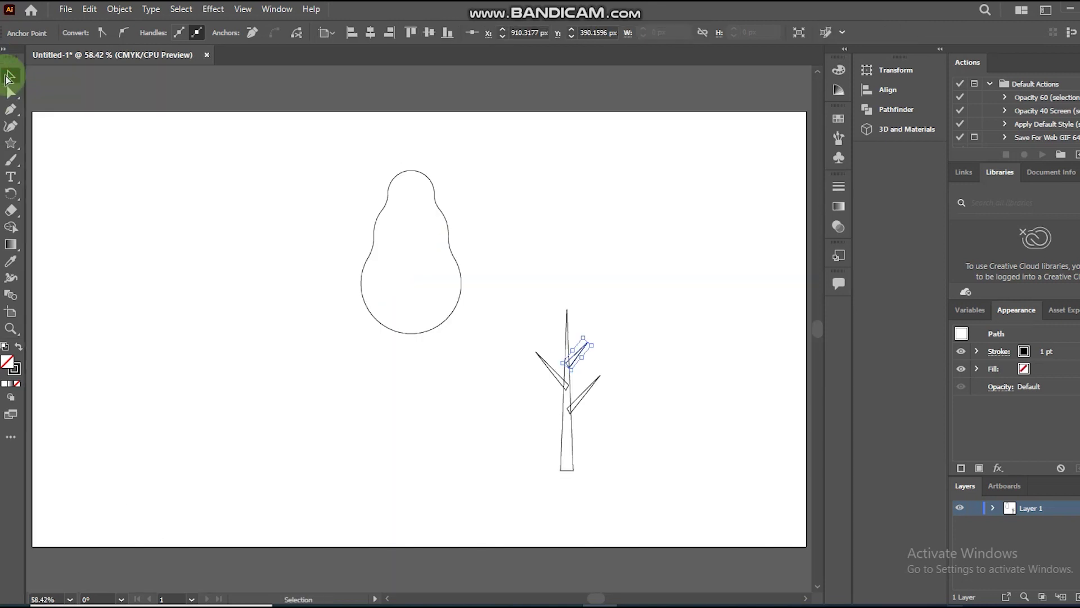
Merge the trunk and its three branches into one shape with Shape Builder and move it to the canopy's lower left.
left_click_drag(551, 321, 625, 448)
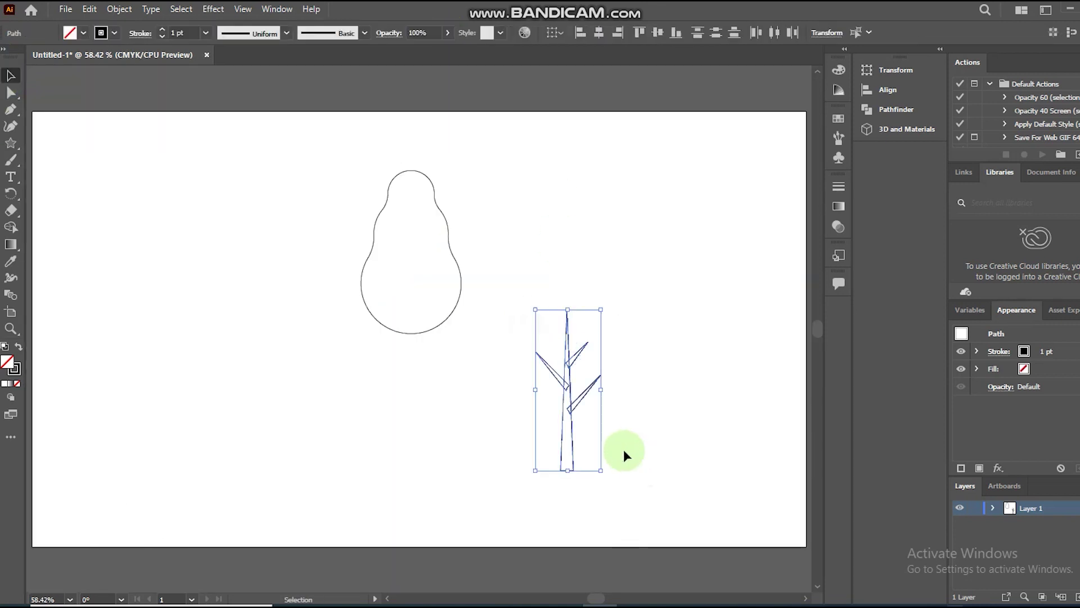
left_click(6, 229)
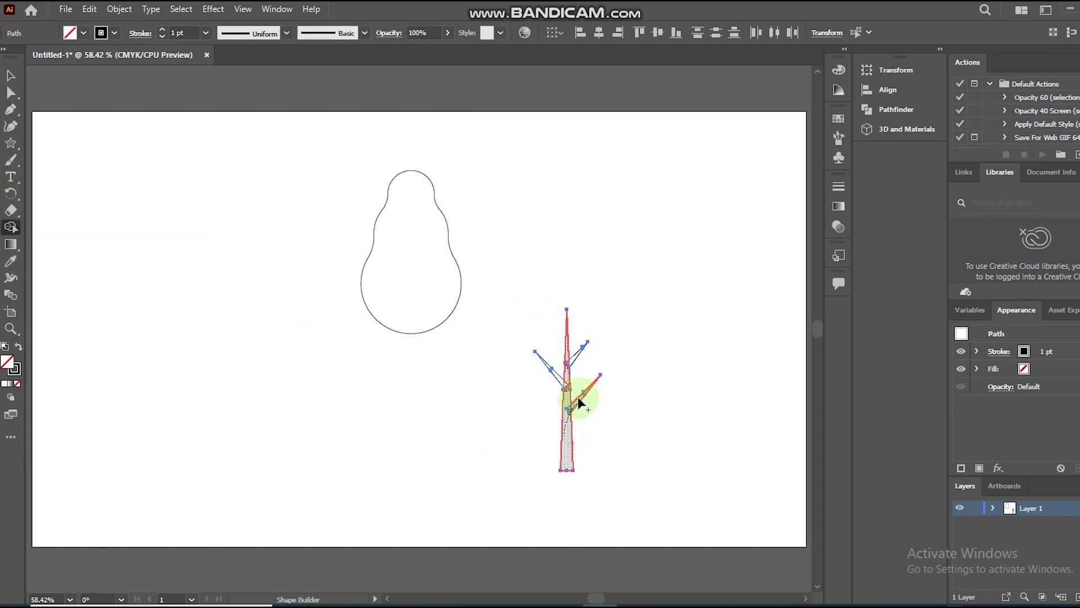
left_click(569, 364)
left_click(10, 75)
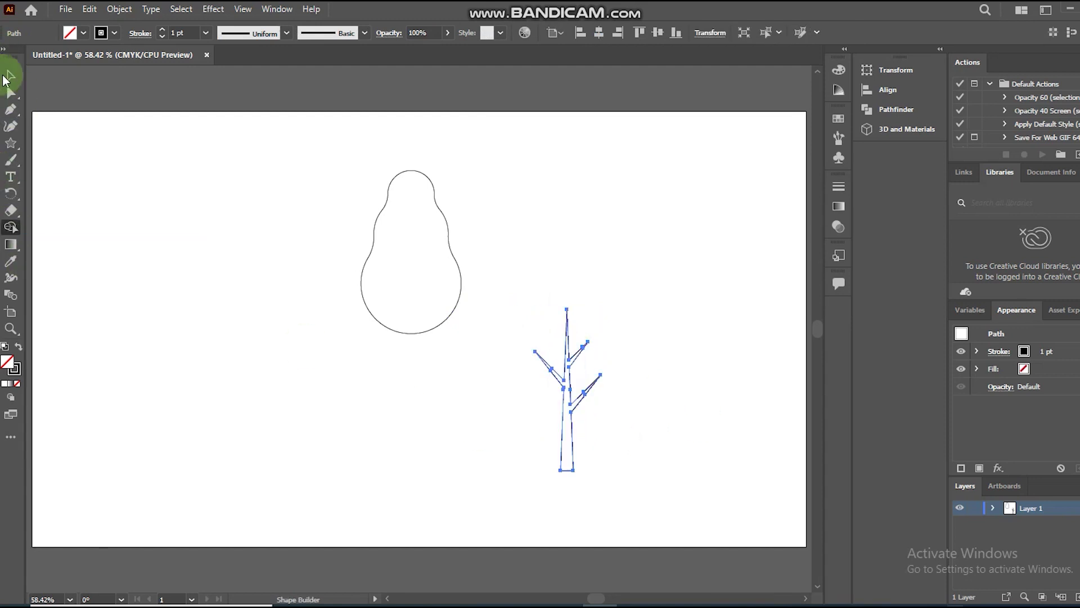
left_click(447, 553)
left_click_drag(562, 422, 317, 426)
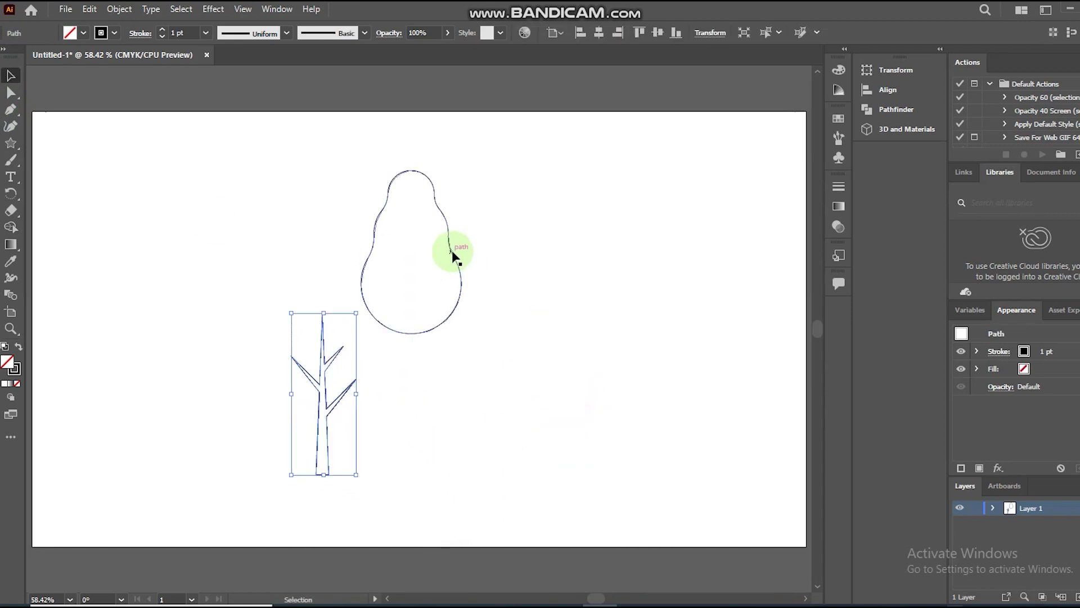
Fill the canopy with CMYK Green and try to remove its outline.
left_click(454, 256)
left_click(69, 32)
left_click(66, 57)
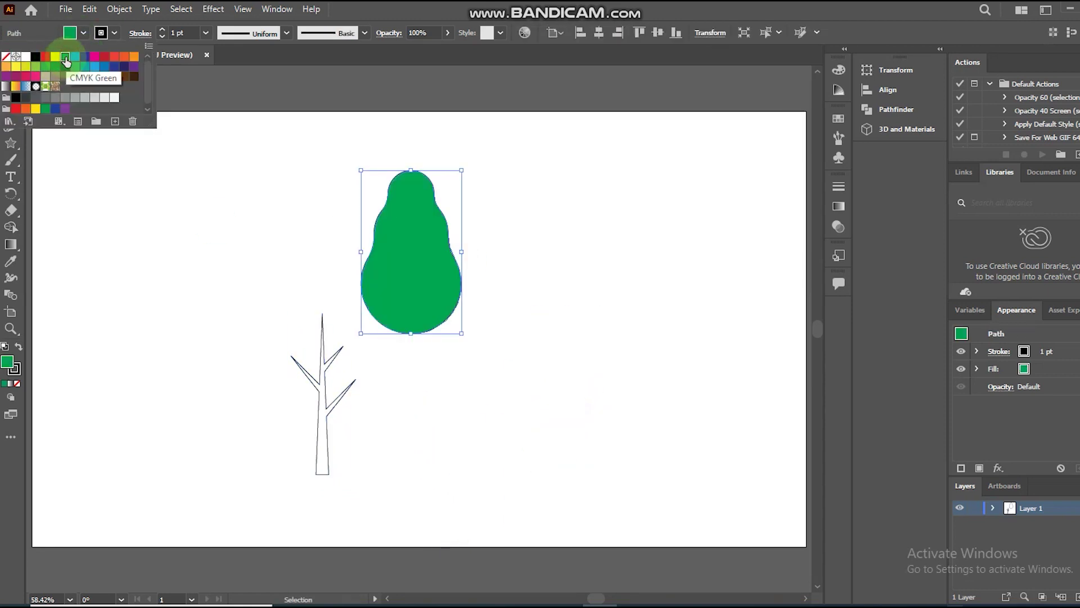
left_click(14, 368)
left_click(87, 319)
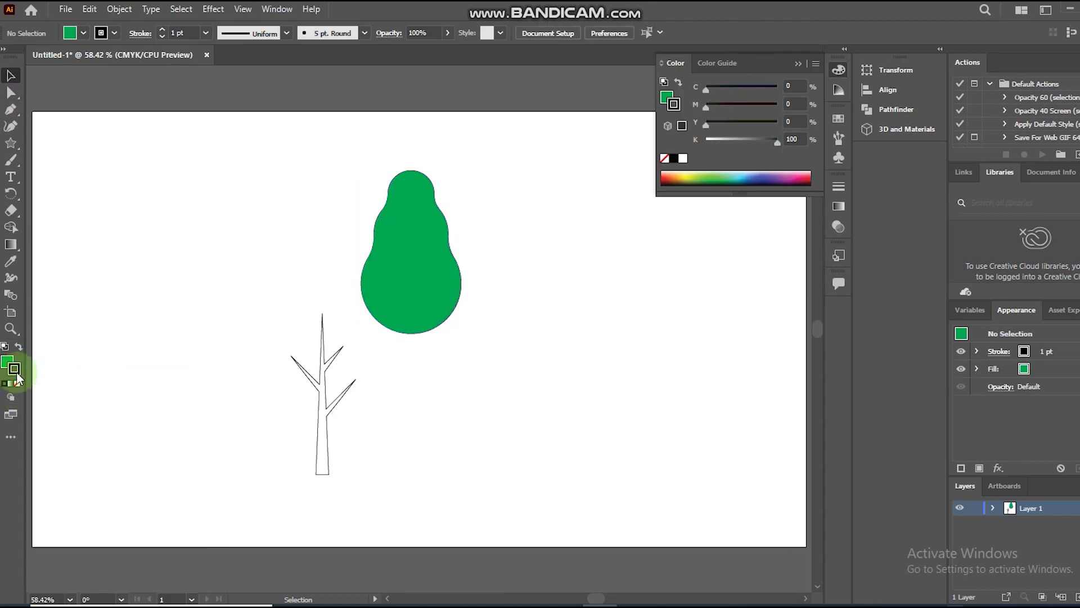
left_click(17, 384)
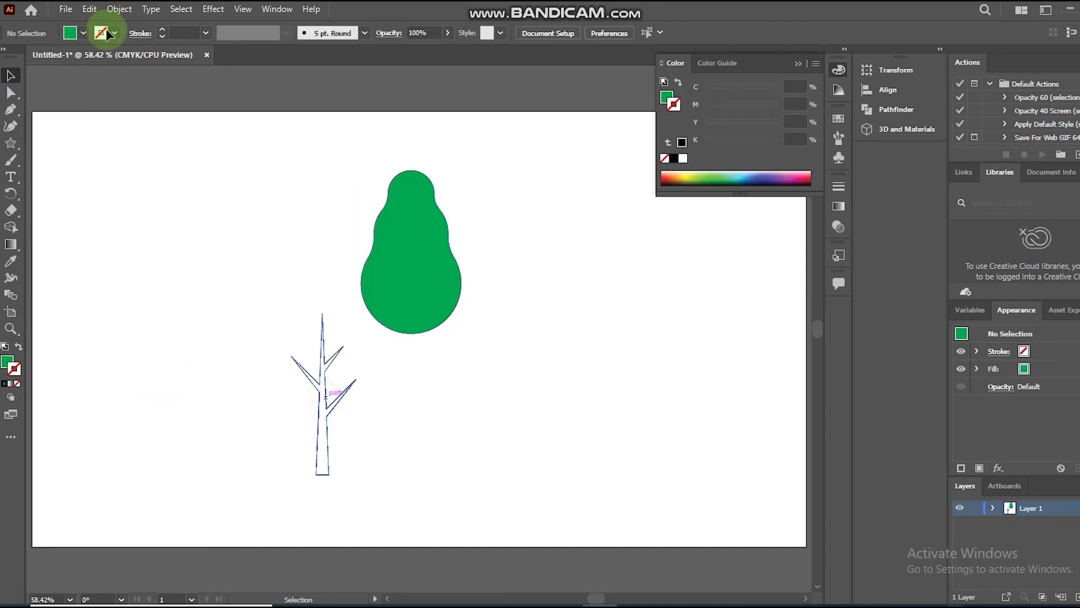
Fill the trunk and branches with brown and set their stroke to none.
left_click(325, 398)
left_click(71, 33)
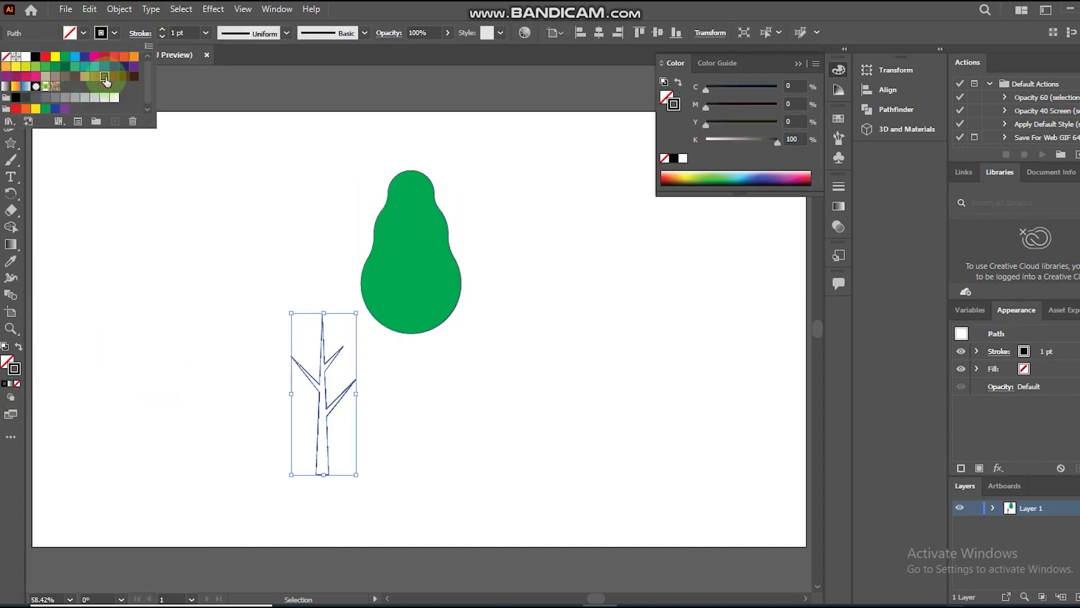
left_click(105, 81)
left_click(17, 383)
Centre the brown trunk over the green canopy with its base extending below the foliage.
left_click_drag(320, 429, 405, 308)
left_click(10, 328)
left_click_drag(318, 149, 485, 414)
left_click(10, 75)
left_click(448, 539)
left_click_drag(439, 456, 440, 463)
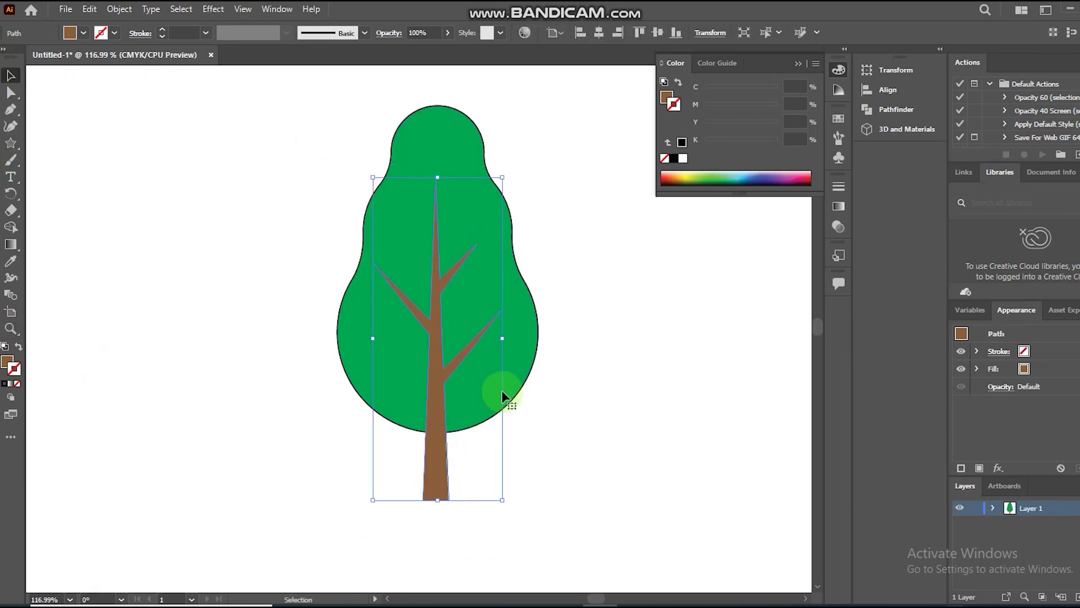
Remove the black outline from the green canopy.
left_click(502, 393)
left_click(17, 383)
left_click(197, 388)
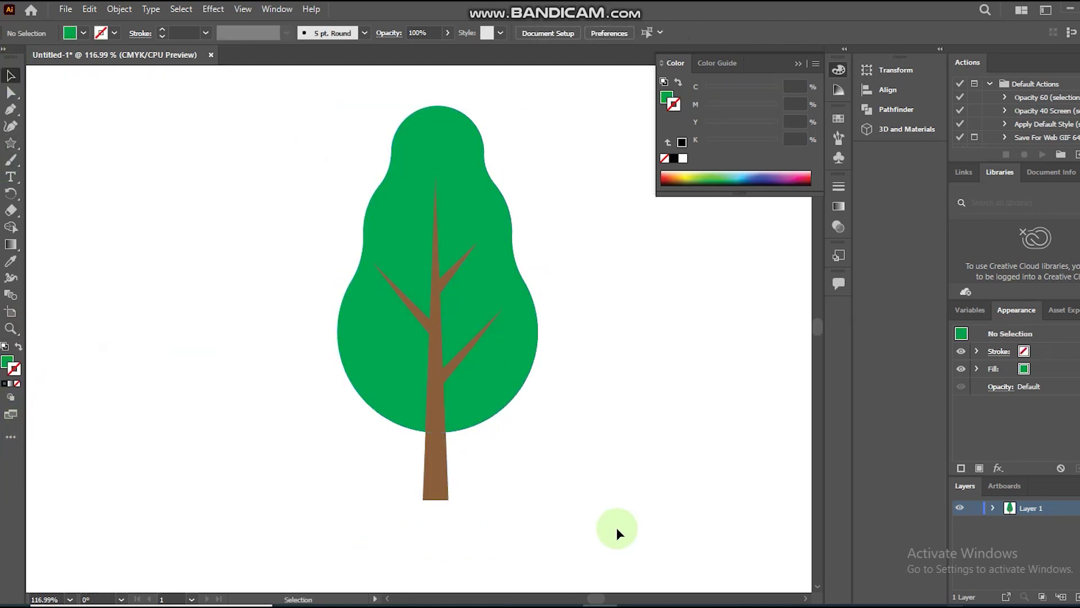
left_click(514, 372)
left_click(121, 236)
left_click_drag(162, 173, 617, 462)
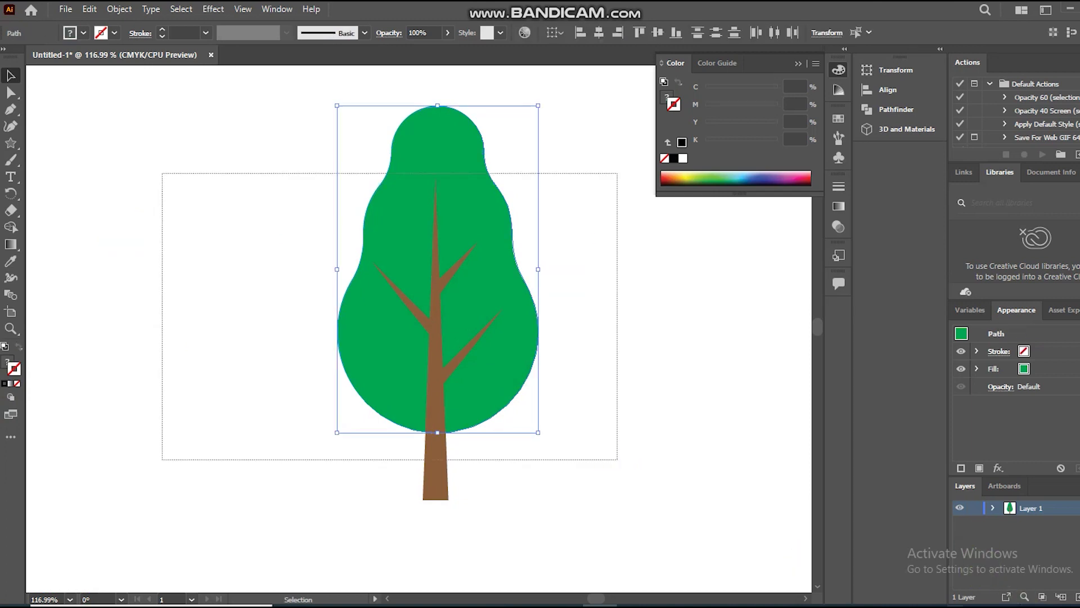
left_click(380, 269)
left_click(177, 228)
key("ctrl+z")
Show the rulers and place a vertical guide through the trunk's centre at about X 625 px.
key("ctrl+r")
left_click_drag(31, 315, 435, 369)
left_click(386, 509)
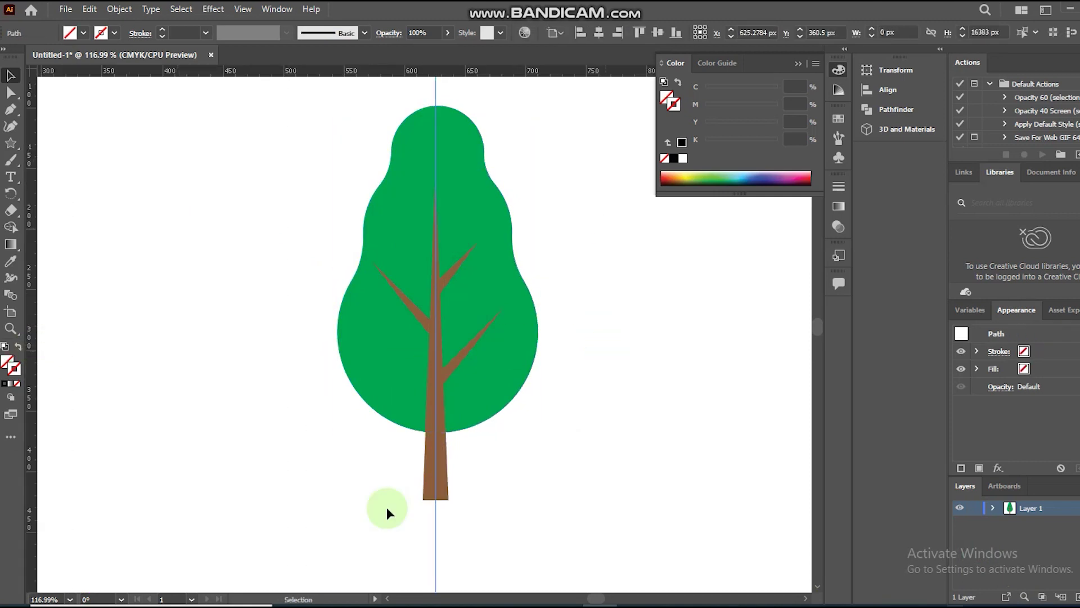
Lock the vertical guide and move the brown trunk clear of the canopy, onto the empty canvas to its left.
left_click(448, 488)
right_click(449, 489)
left_click(531, 371)
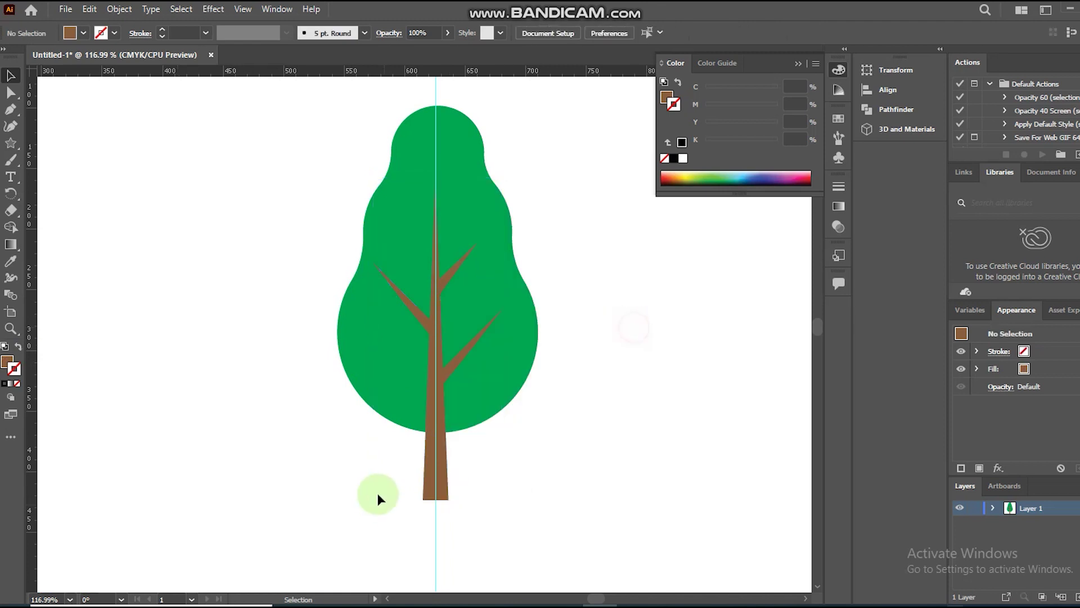
left_click_drag(425, 494, 183, 503)
Draw a straight vertical path along the guide with the Pen tool, from the canopy's top to just below its base.
left_click(11, 109)
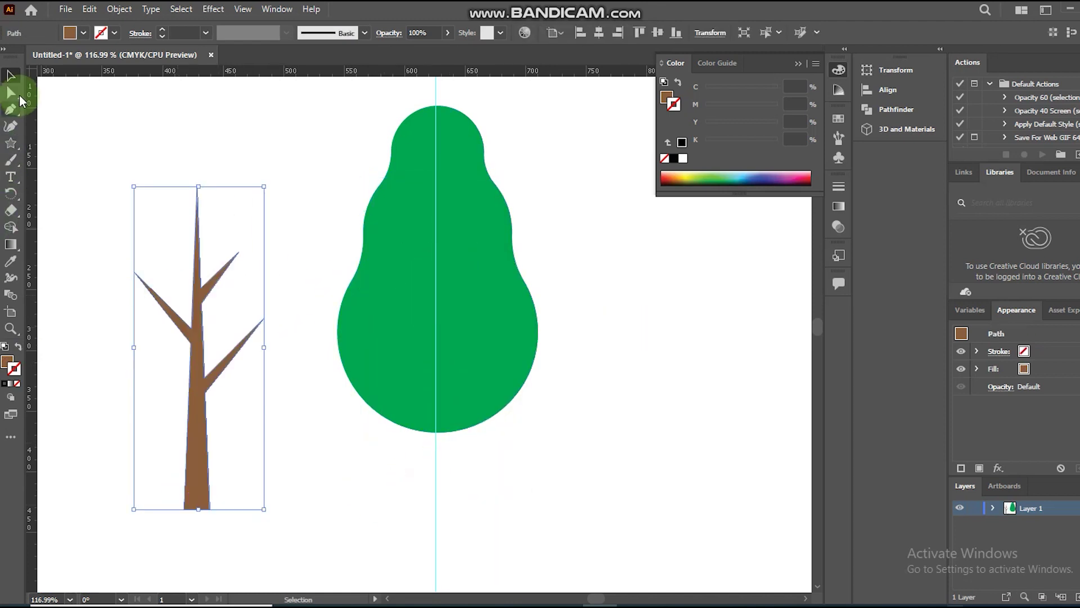
left_click(434, 105)
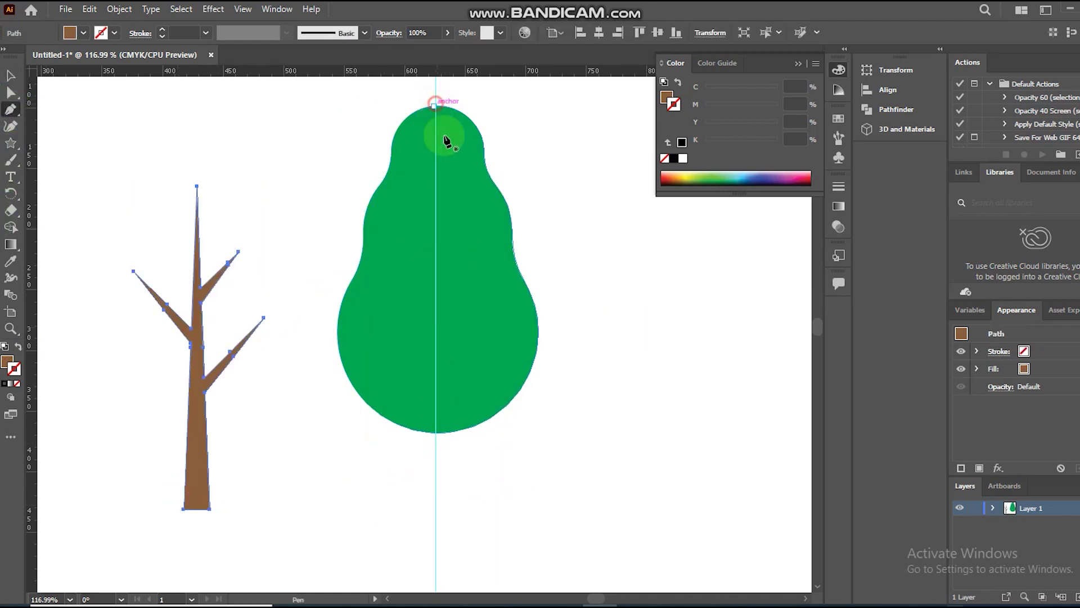
left_click(437, 453)
key("v")
Select the canopy with the centre path and remove its left half using the Shape Builder.
left_click_drag(289, 120, 543, 362)
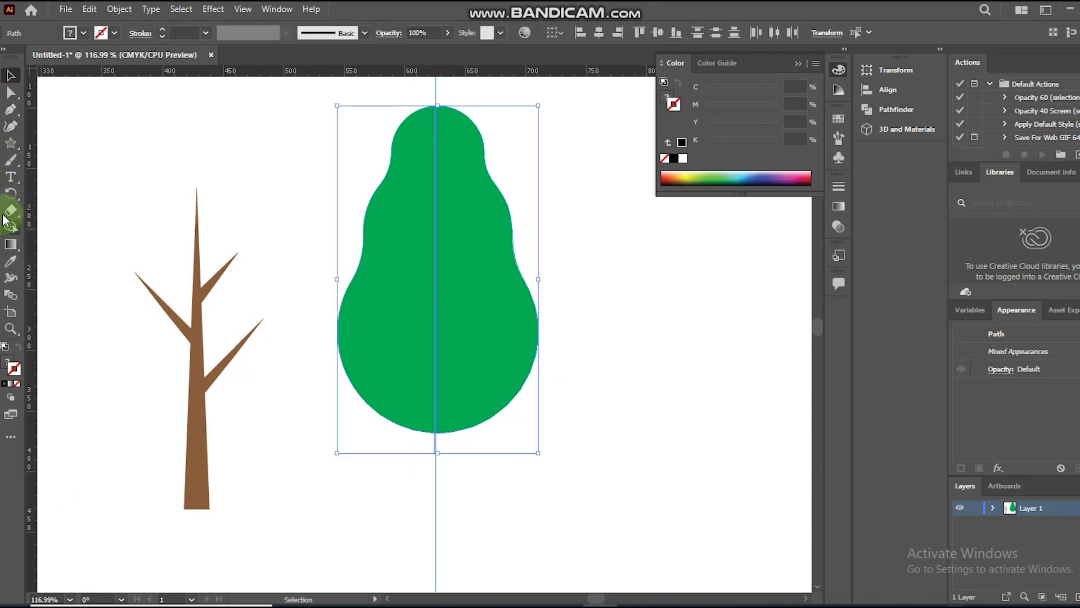
left_click(19, 232)
left_click(373, 240)
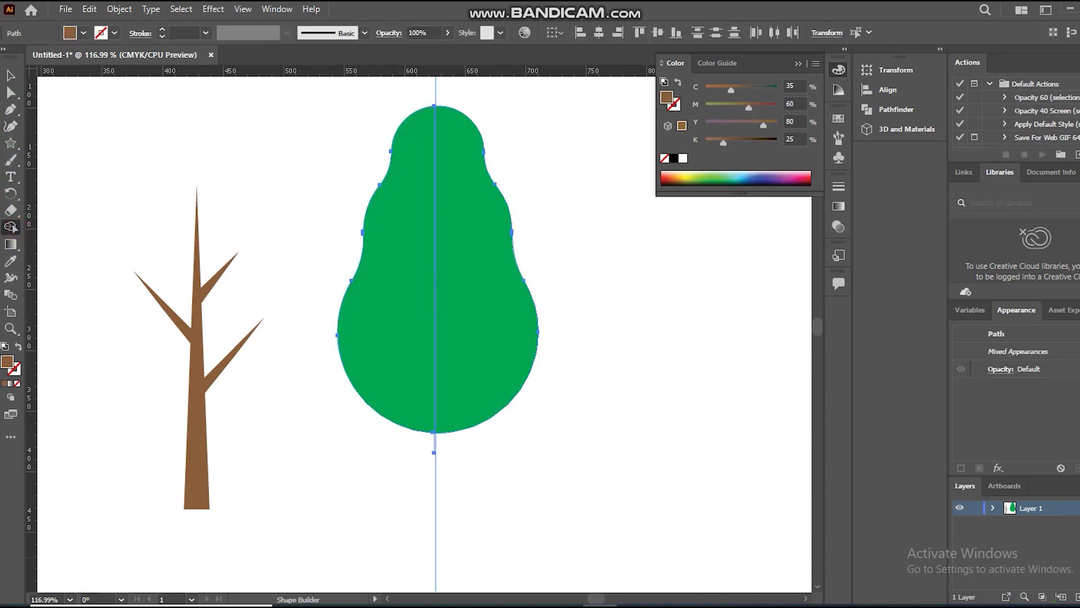
left_click(400, 328, "alt")
Delete the vertical centre guide beside the remaining half canopy.
left_click(10, 75)
left_click(390, 480)
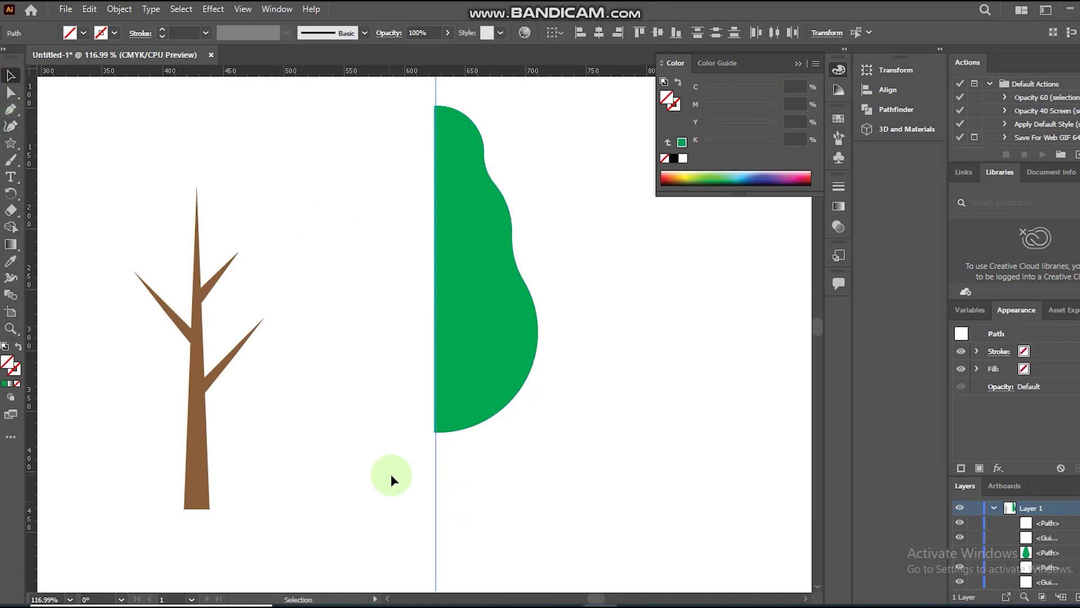
left_click(432, 443)
Apply a 3D Revolve effect to the half canopy, turning it 360° about its left edge.
left_click(477, 319)
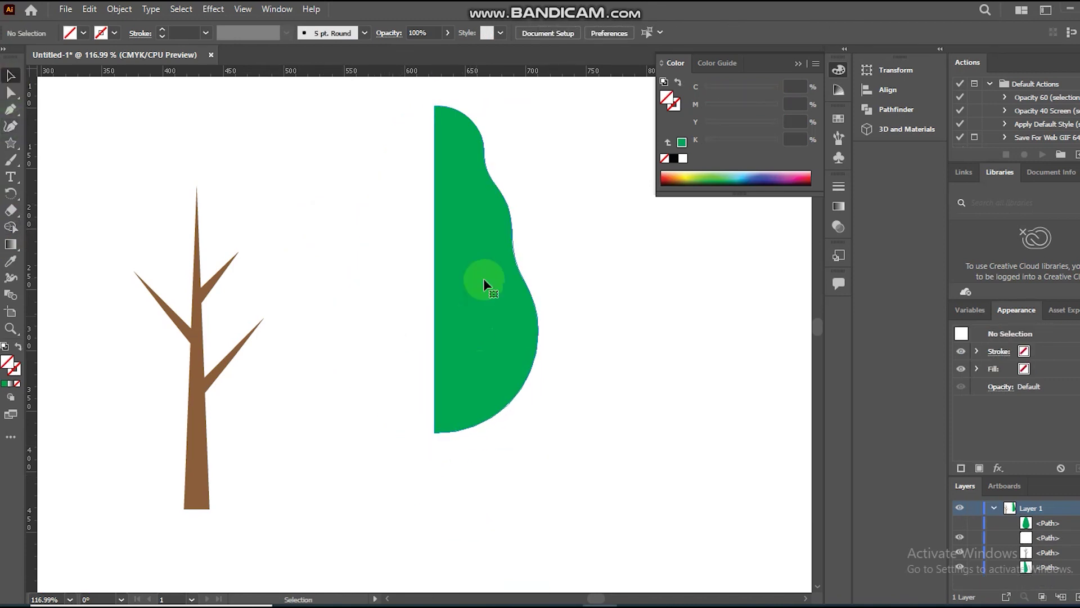
left_click(523, 218)
left_click(213, 11)
mouse_move(275, 90)
left_click(409, 93)
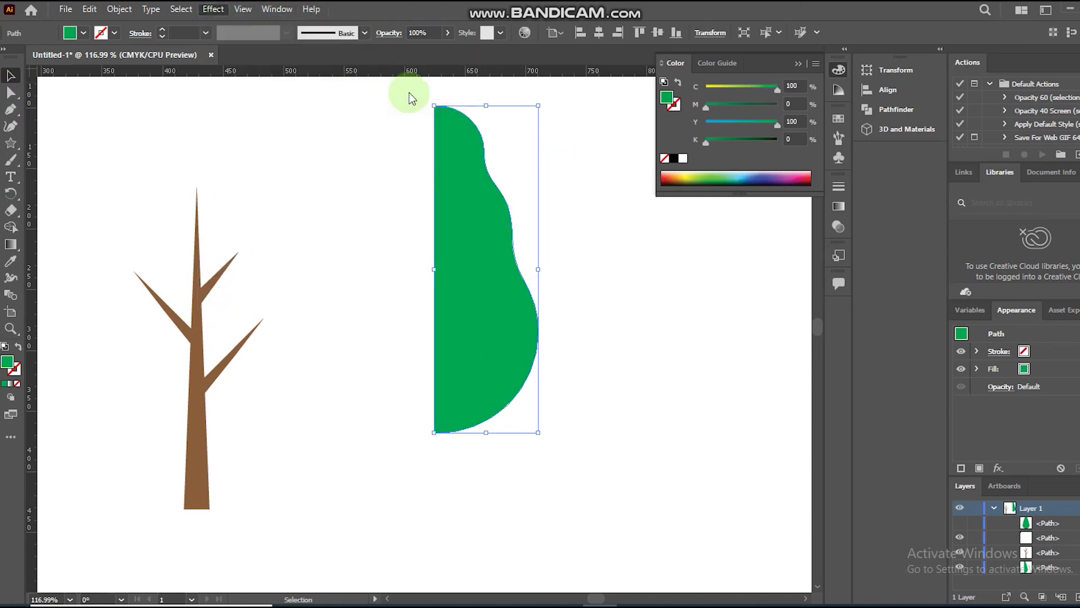
left_click(781, 147)
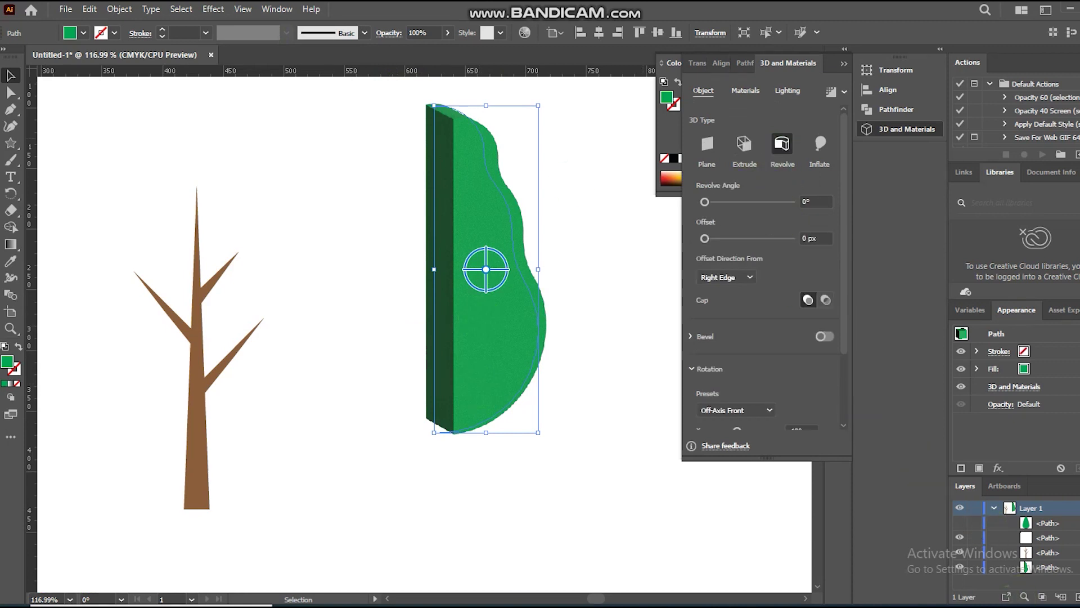
left_click(398, 174)
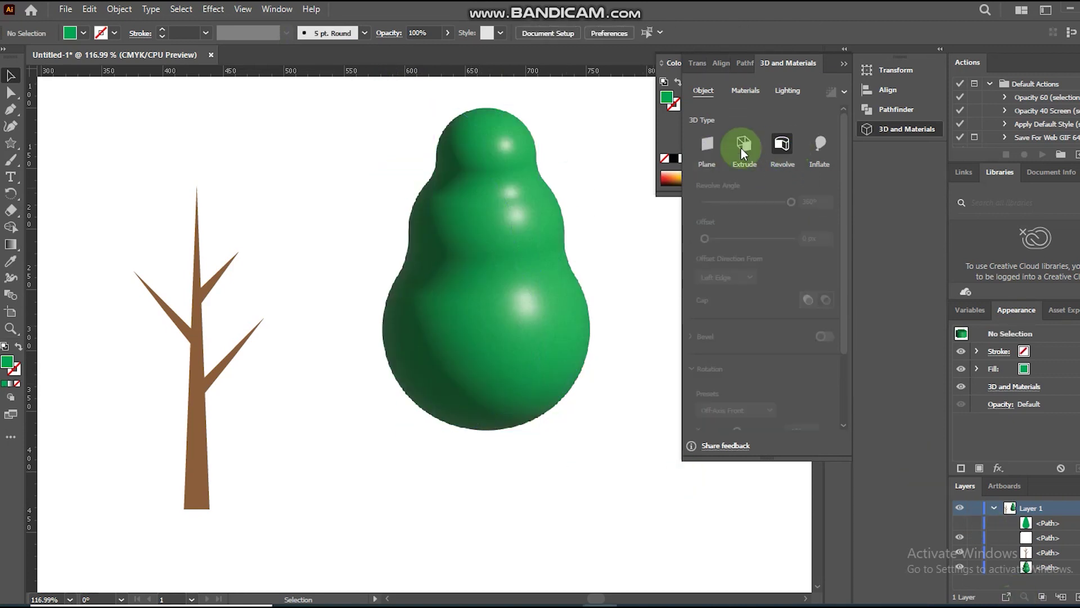
Set the revolved canopy's lighting softness to 85% and its light intensity to 85%.
left_click(534, 180)
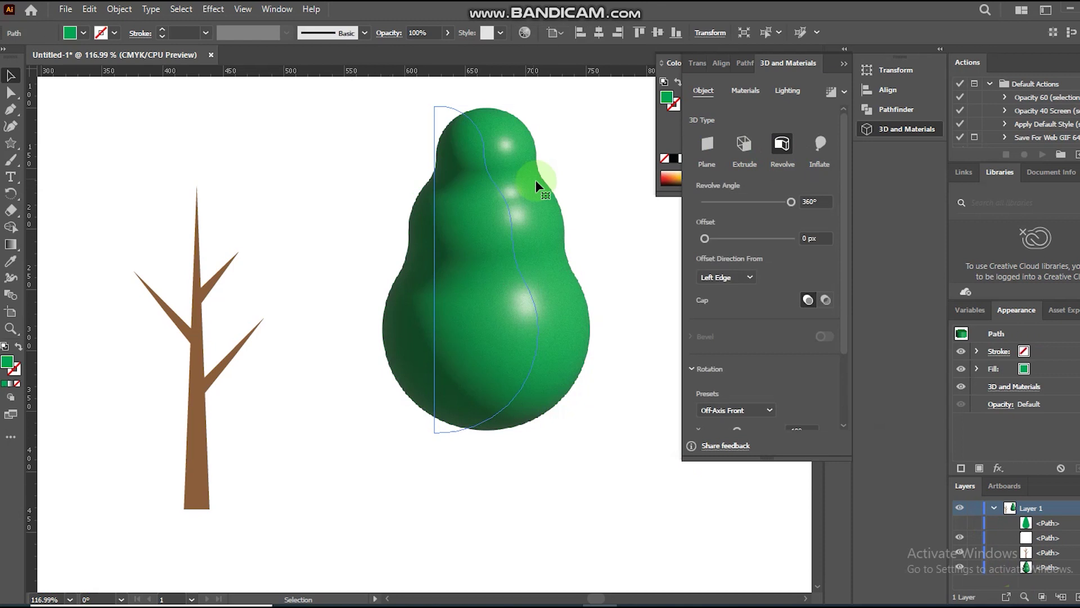
left_click(788, 93)
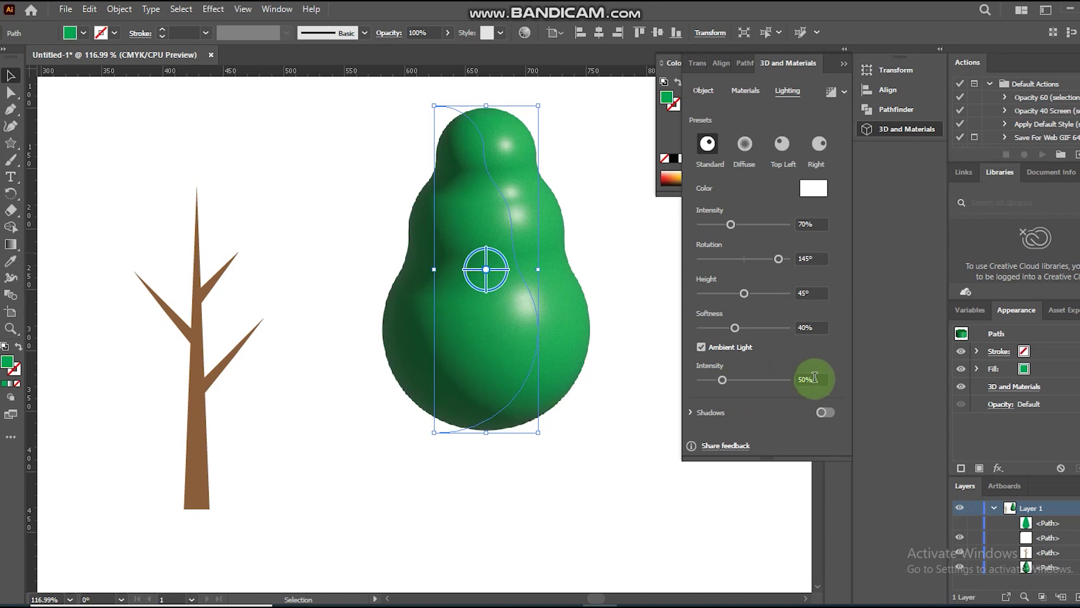
left_click(751, 381)
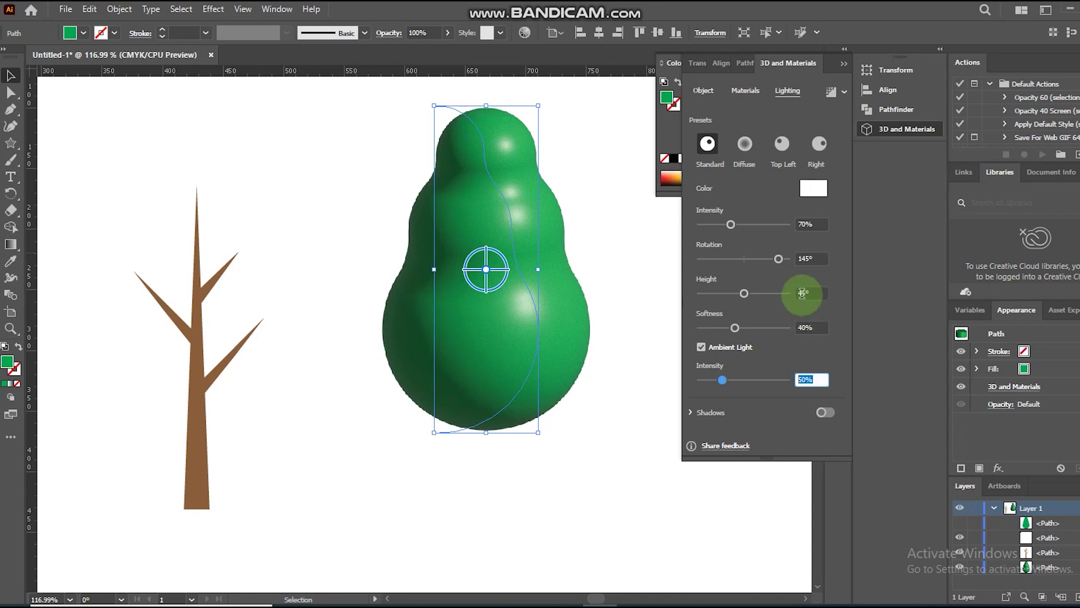
left_click(741, 332)
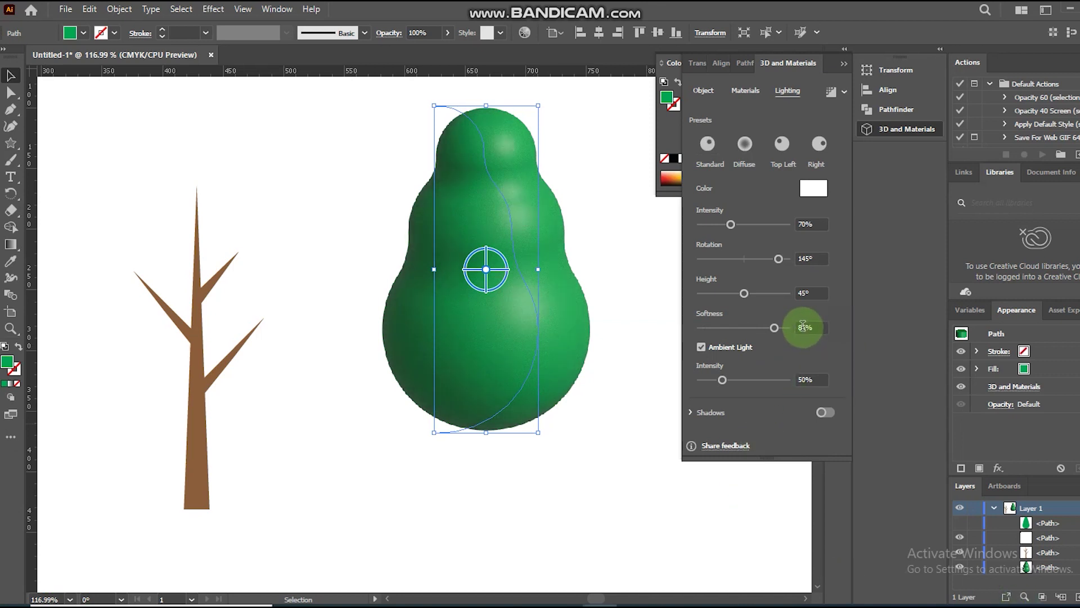
left_click(818, 222)
key("BackSpace")
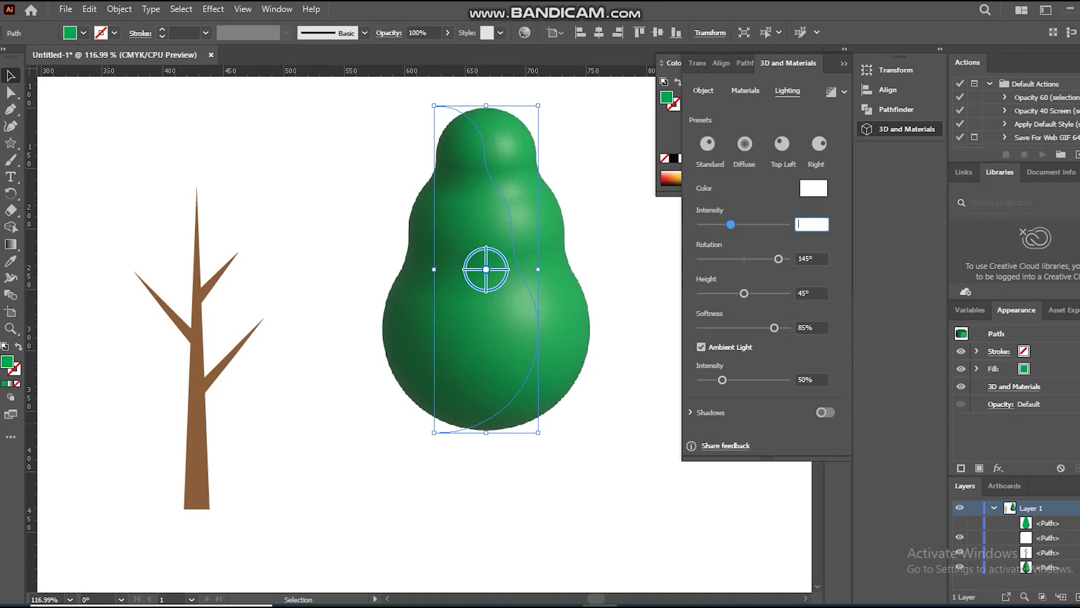
type("85")
Set the canopy's light height to 30° and its ambient light intensity to 90%.
left_click(818, 293)
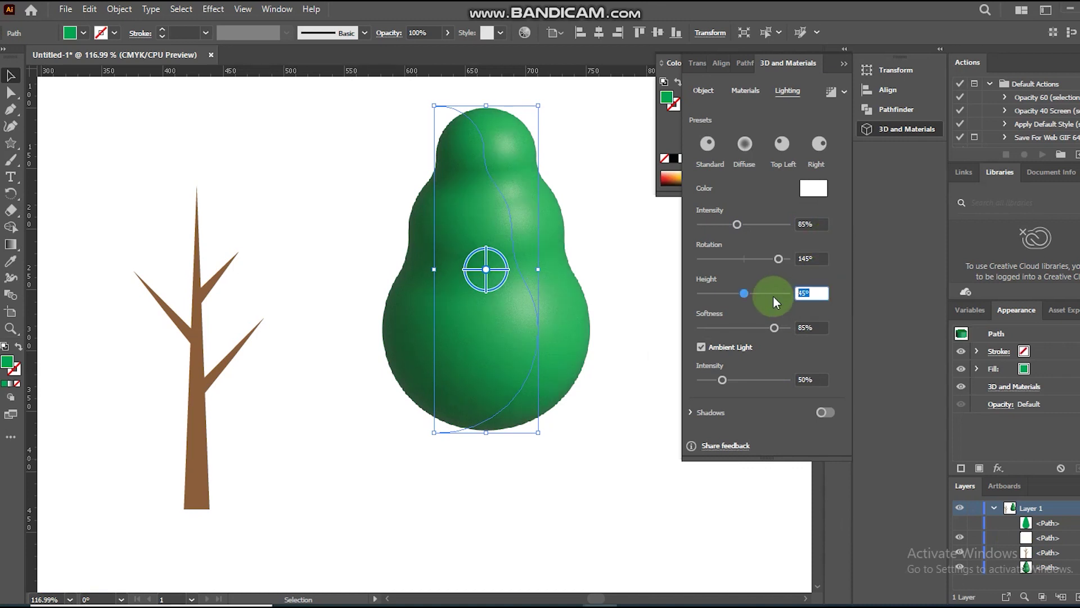
type("30")
key("Return")
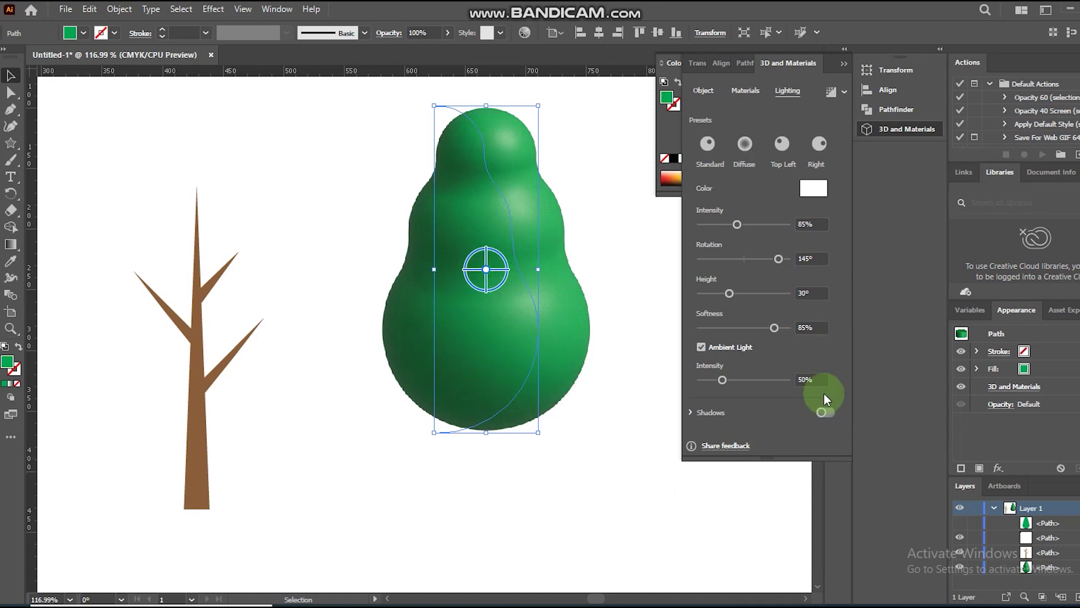
left_click(812, 380)
type("90")
key("Return")
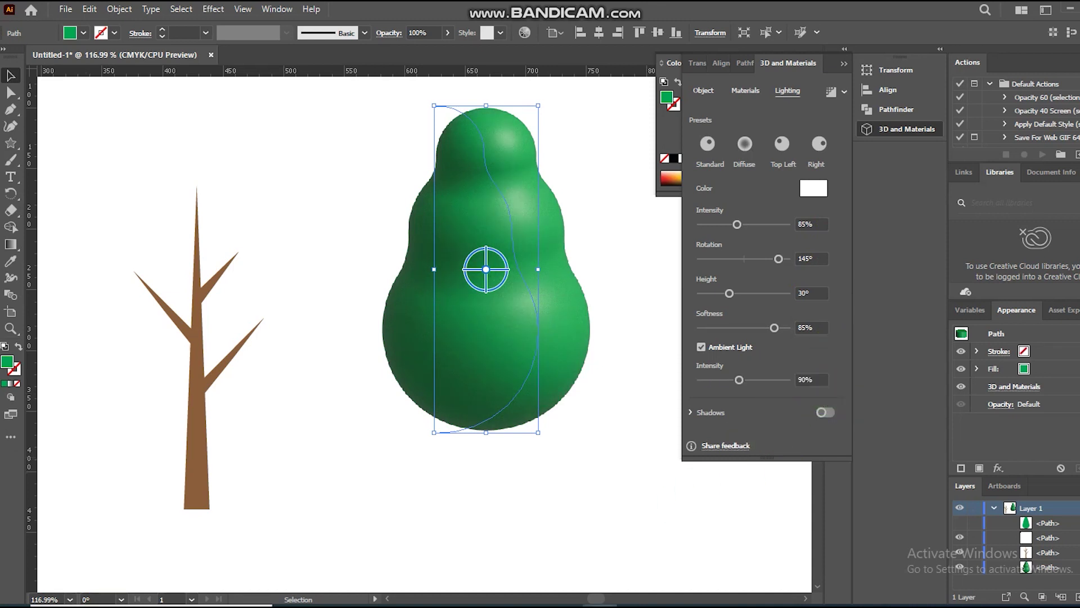
Set the canopy's light rotation to 0° and deselect it.
left_click(817, 257)
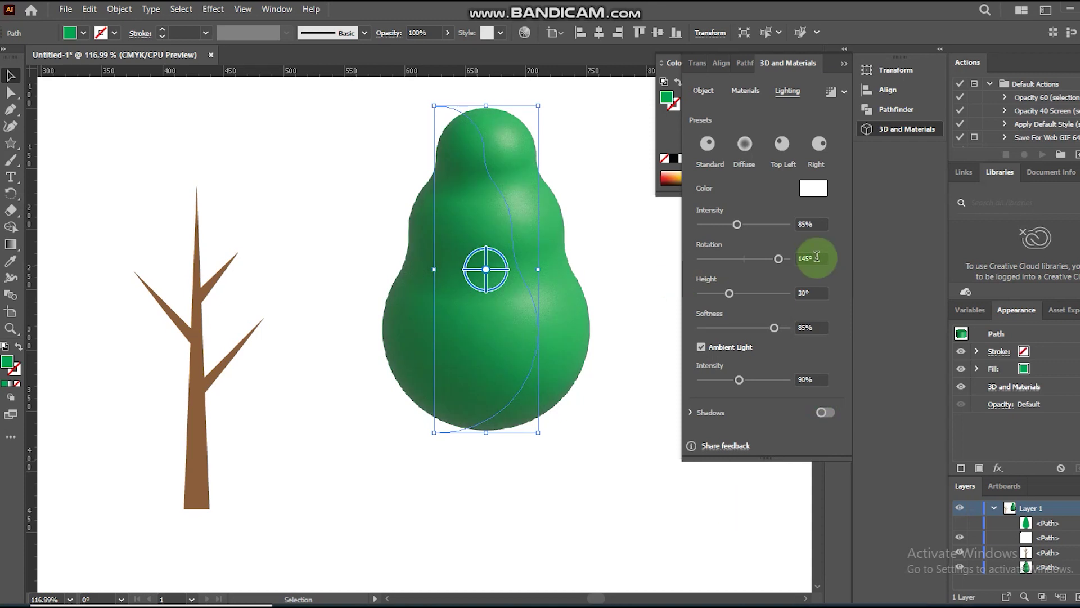
left_click(742, 260)
left_click(818, 258)
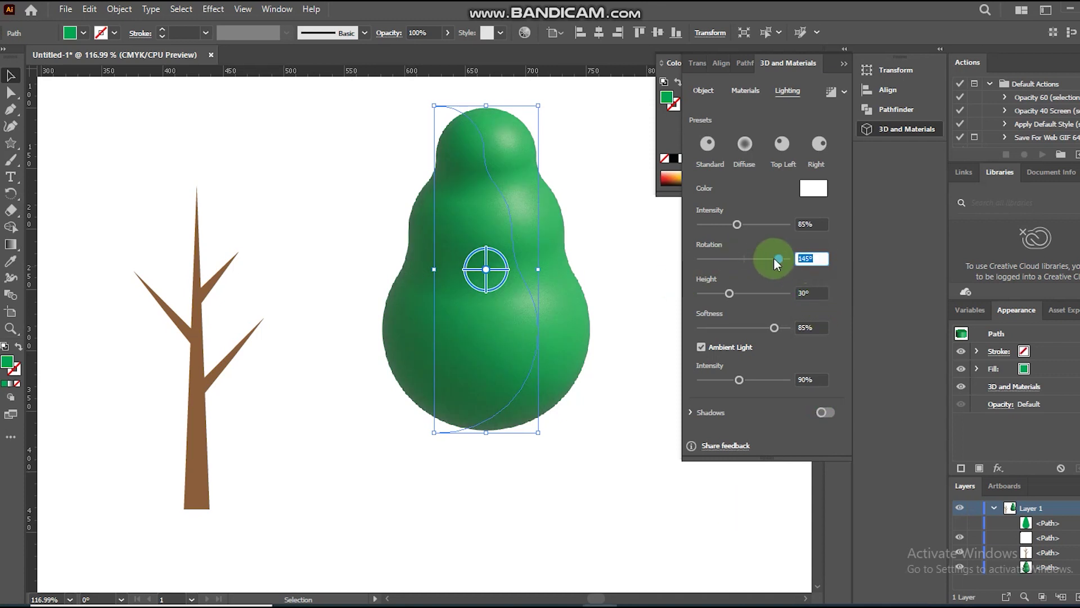
type("0")
key("Return")
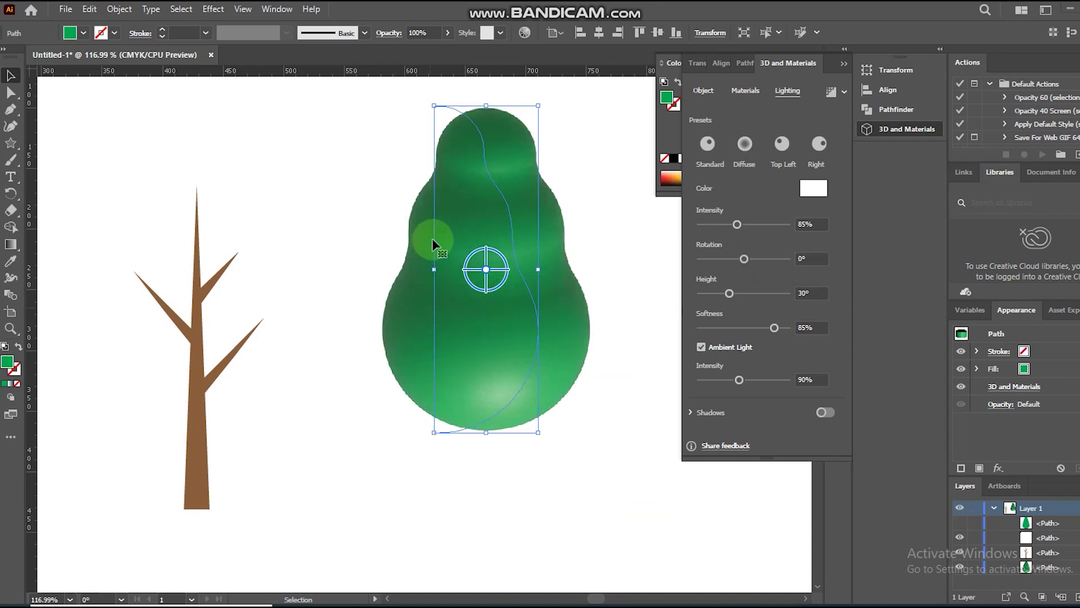
left_click(350, 385)
Apply a 3D Inflate effect to the brown trunk and move it over the canopy's centre with its base below the foliage.
left_click(198, 422)
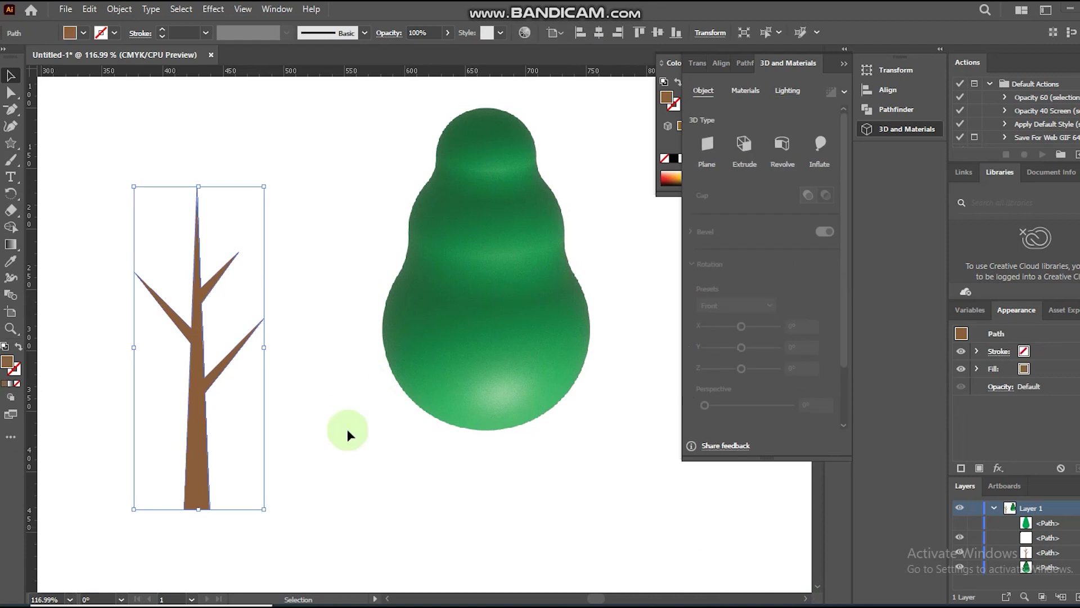
left_click(821, 152)
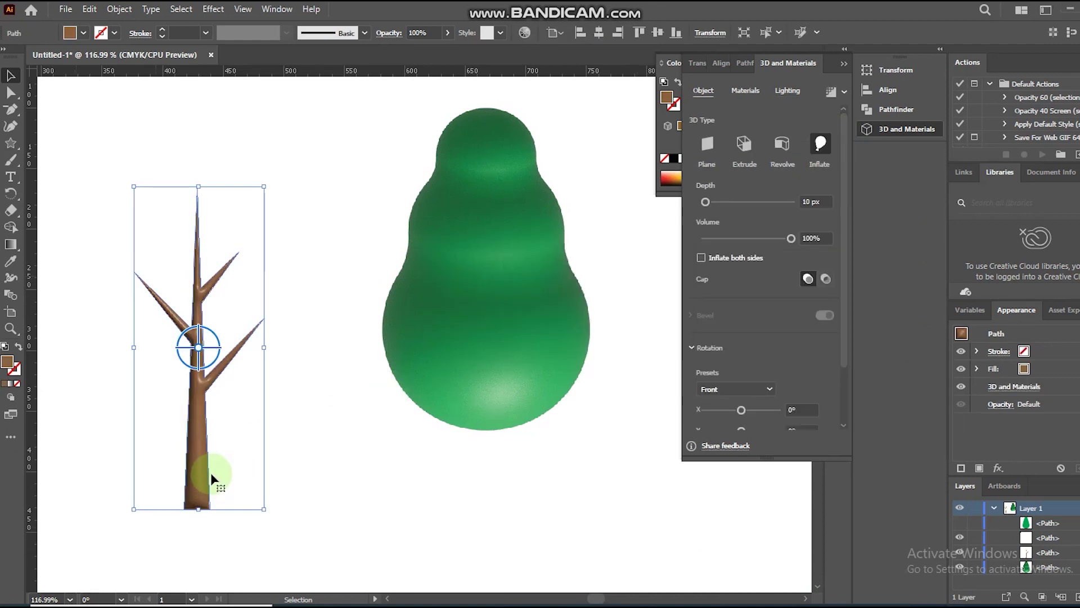
left_click_drag(200, 405, 484, 429)
left_click(281, 329)
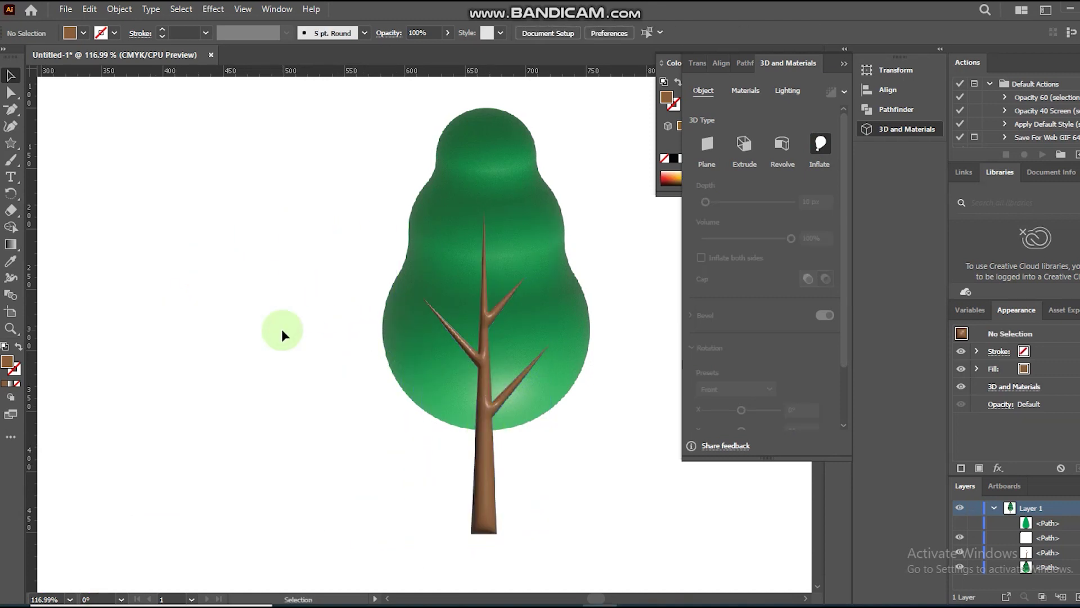
Compare the lighting settings of the trunk and canopy, and set the trunk's light rotation to 0°.
left_click_drag(335, 226, 579, 453)
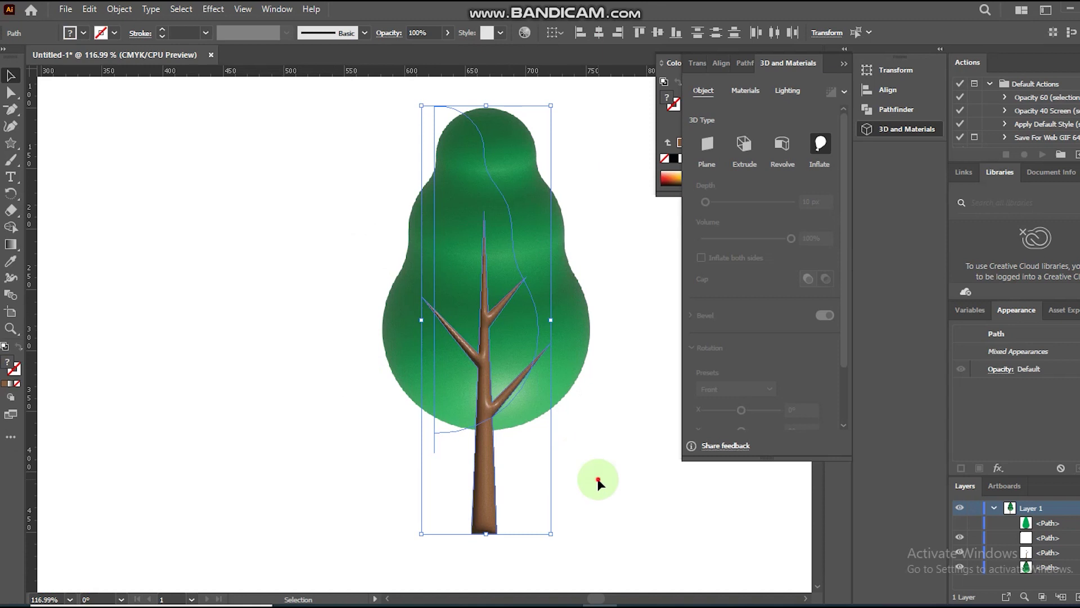
left_click(597, 479)
left_click(487, 484)
left_click(793, 91)
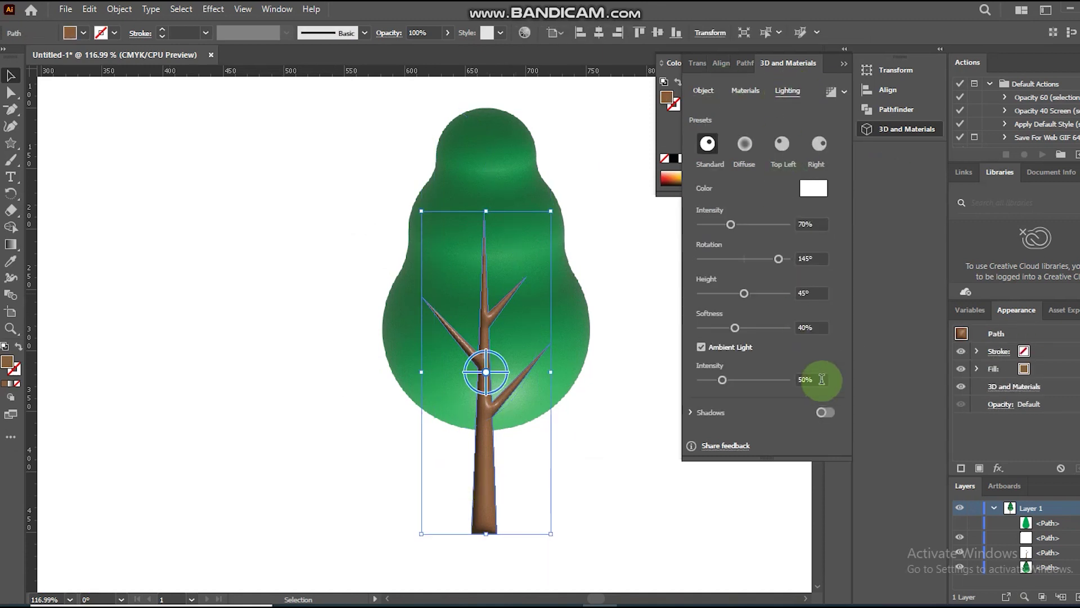
left_click(562, 331)
left_click_drag(698, 308, 722, 294)
left_click(771, 258)
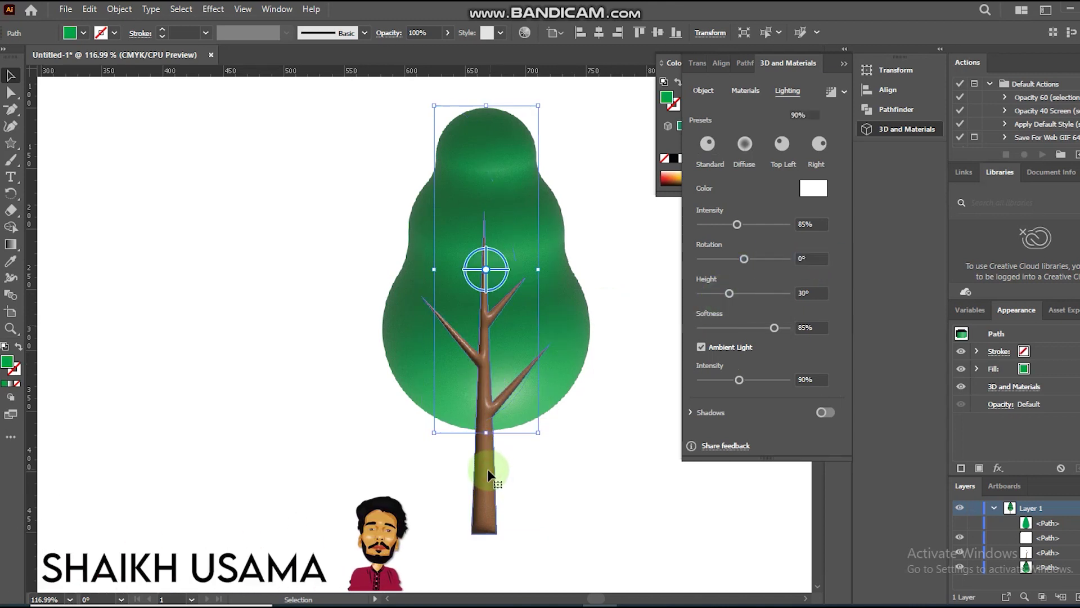
left_click(489, 476)
left_click(767, 260)
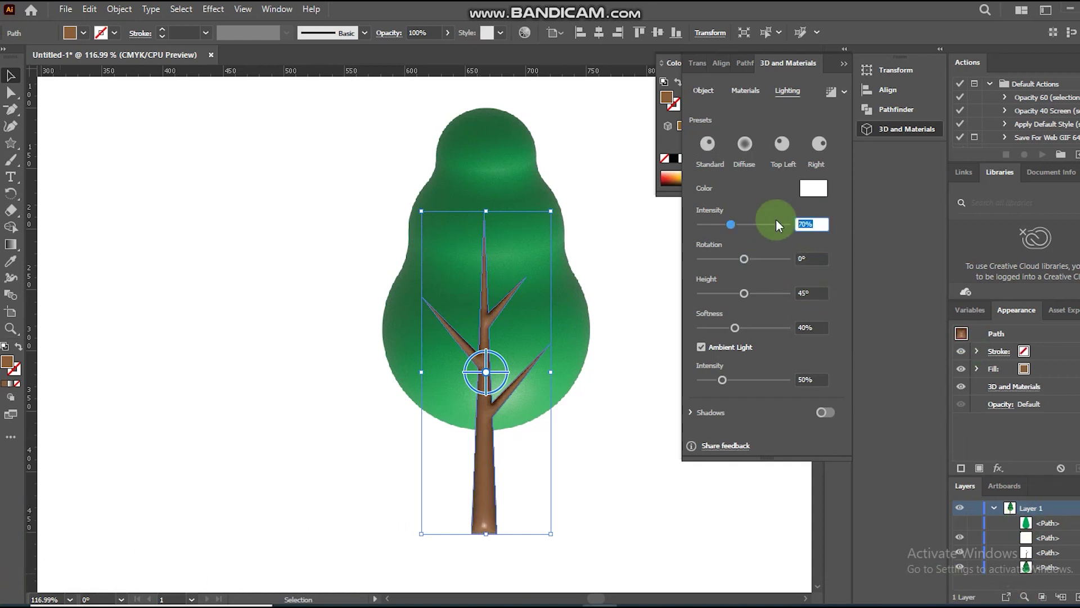
Set the trunk's light intensity to 85% and its light height to 35°.
type("85")
key("Return")
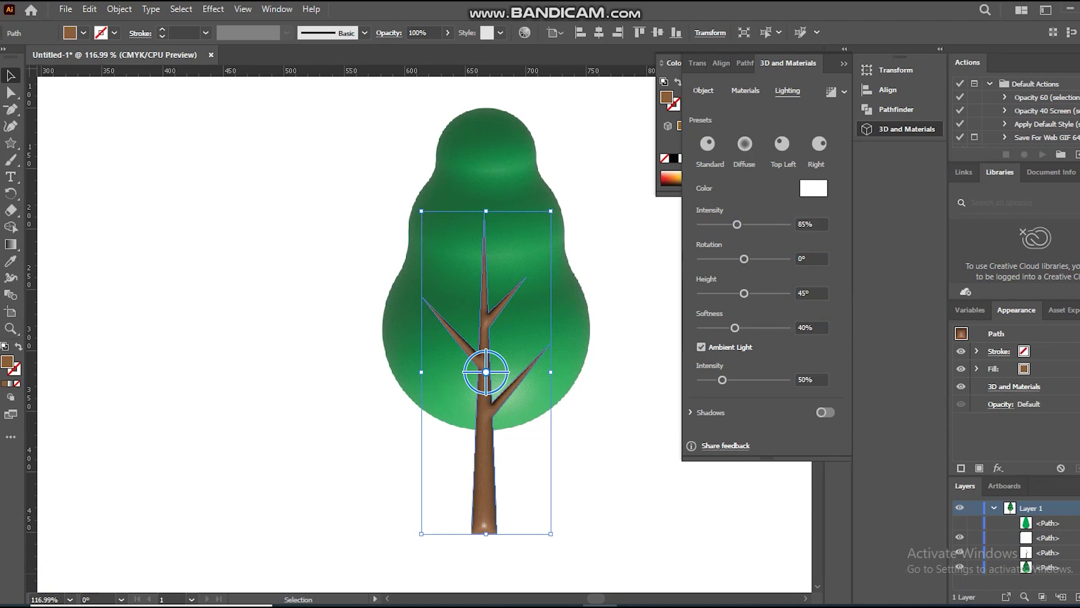
left_click(811, 293)
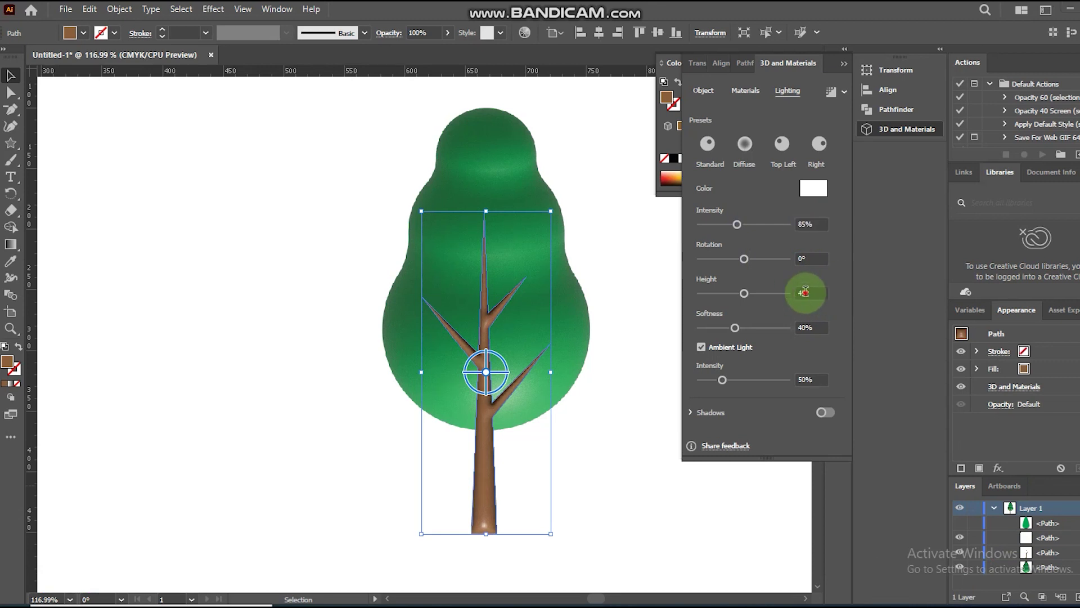
type("35")
key("Return")
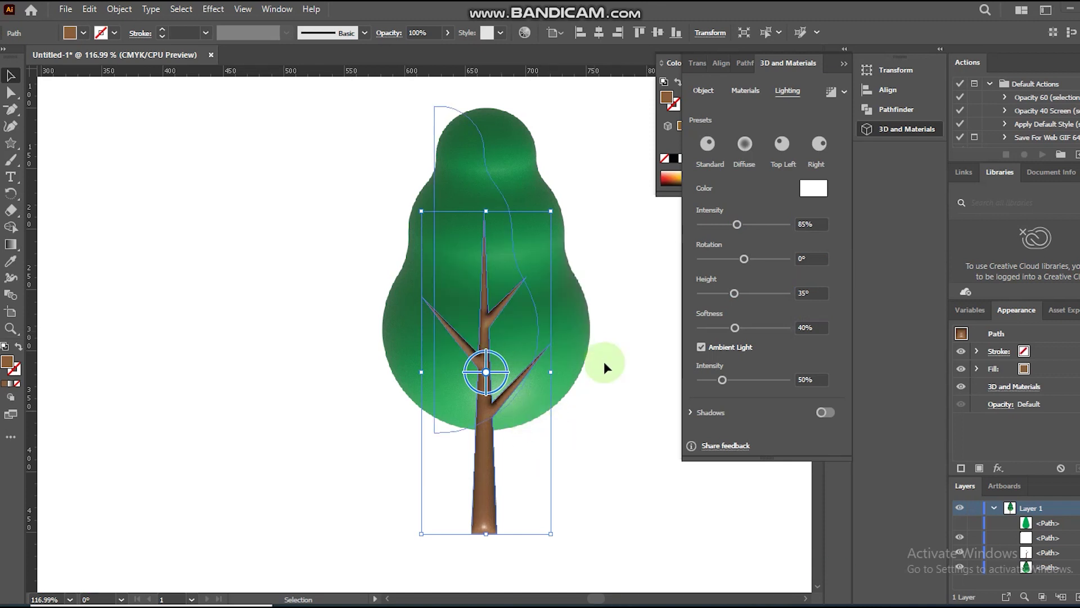
Set the trunk's lighting softness to 85% and its ambient light intensity to 90%.
left_click(812, 326)
type("85")
key("Return")
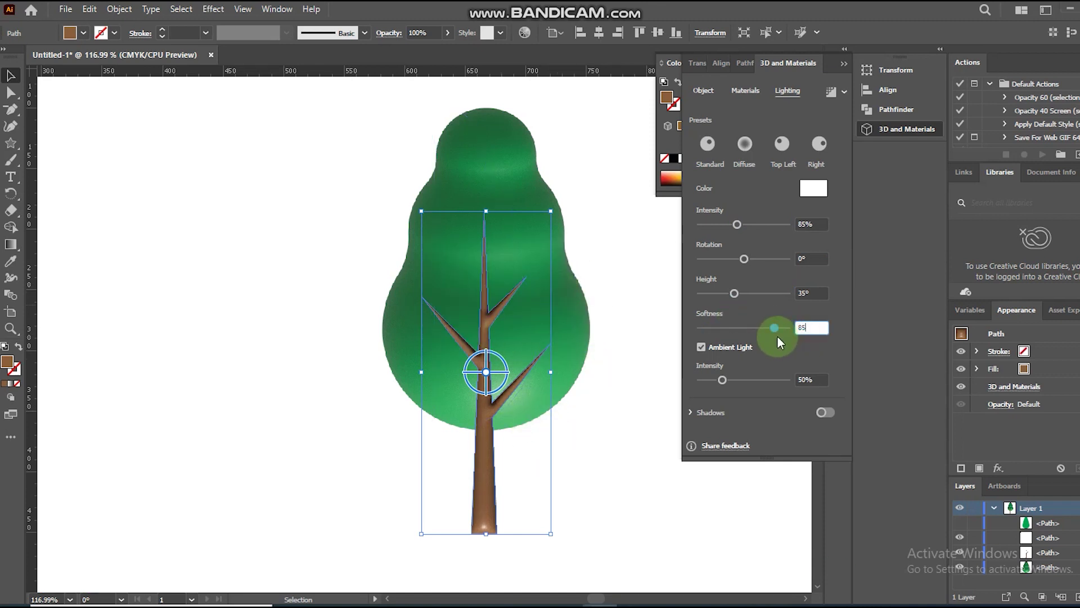
left_click(828, 436)
left_click(557, 286)
left_click(558, 421)
left_click(482, 471)
left_click_drag(740, 376, 725, 365)
type("5")
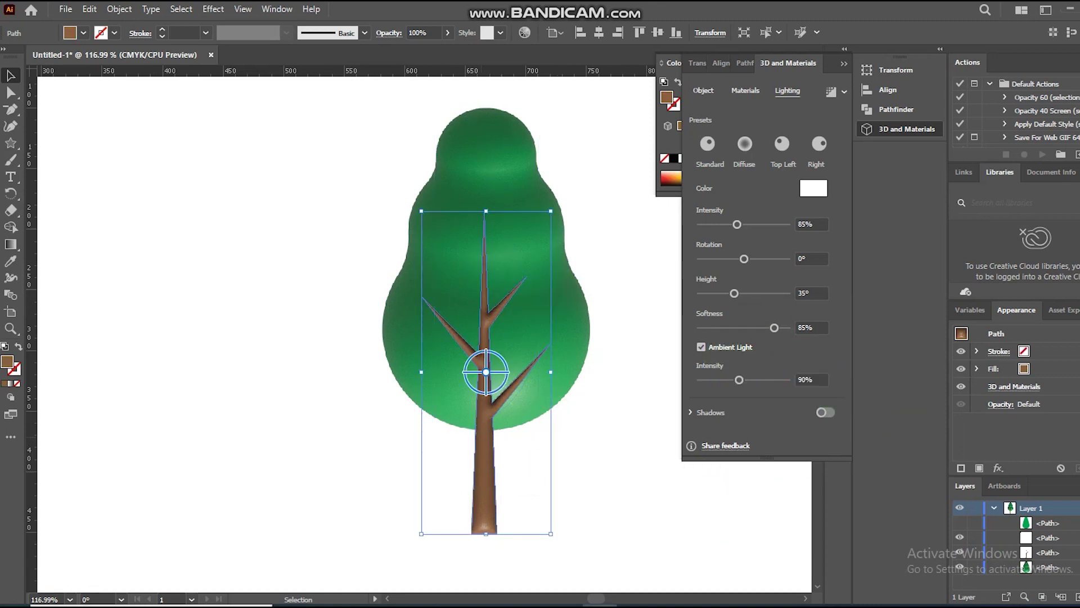
Group the canopy and trunk together and move the tree slightly to the left.
left_click(225, 377)
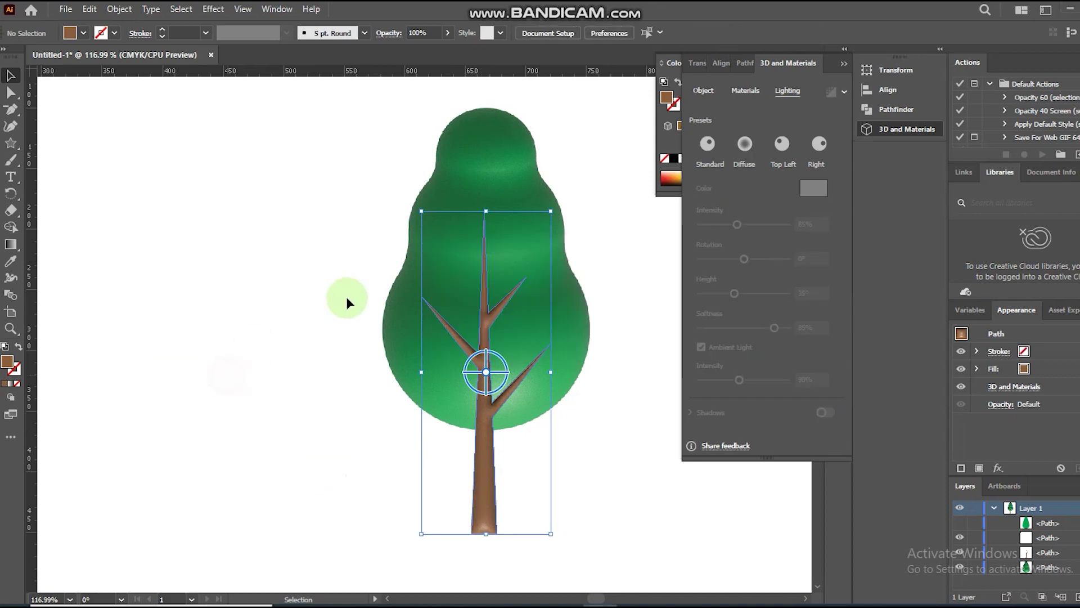
left_click(357, 223)
left_click_drag(550, 415, 594, 462)
key("ctrl+g")
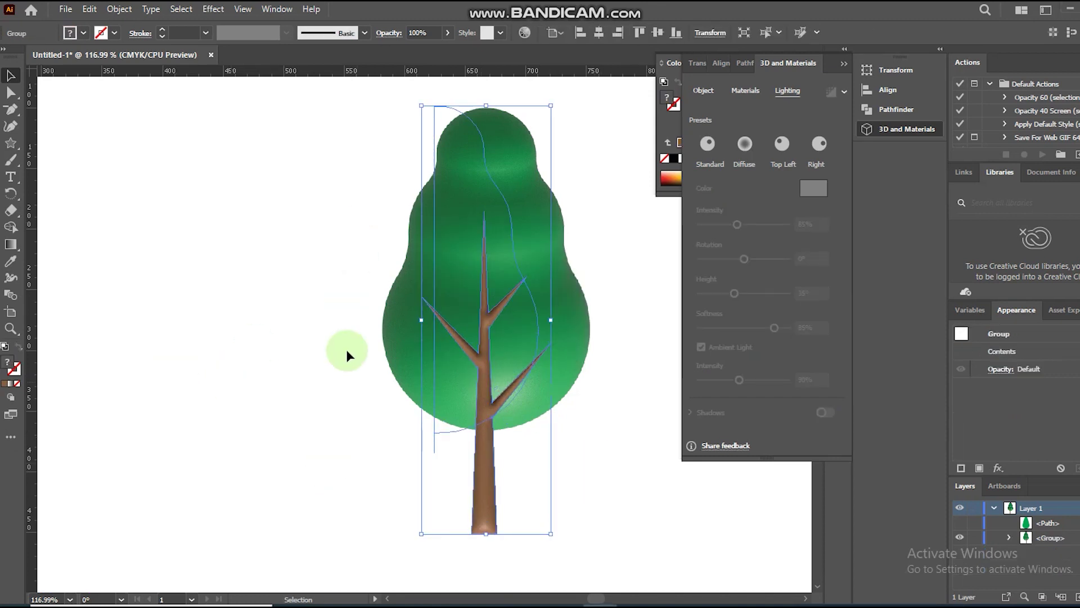
left_click(269, 375)
left_click_drag(491, 383, 471, 382)
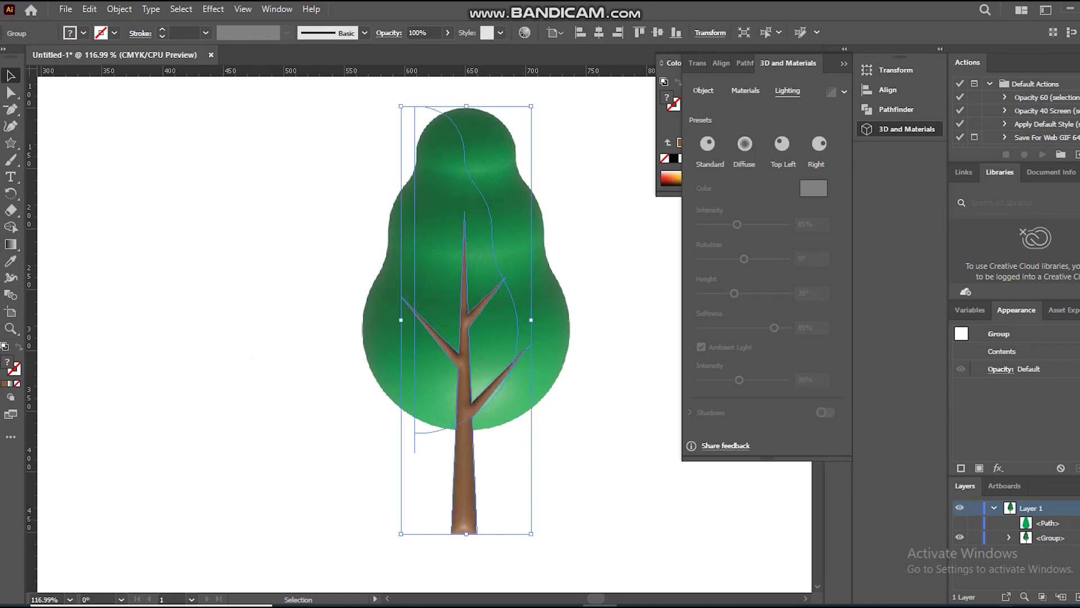